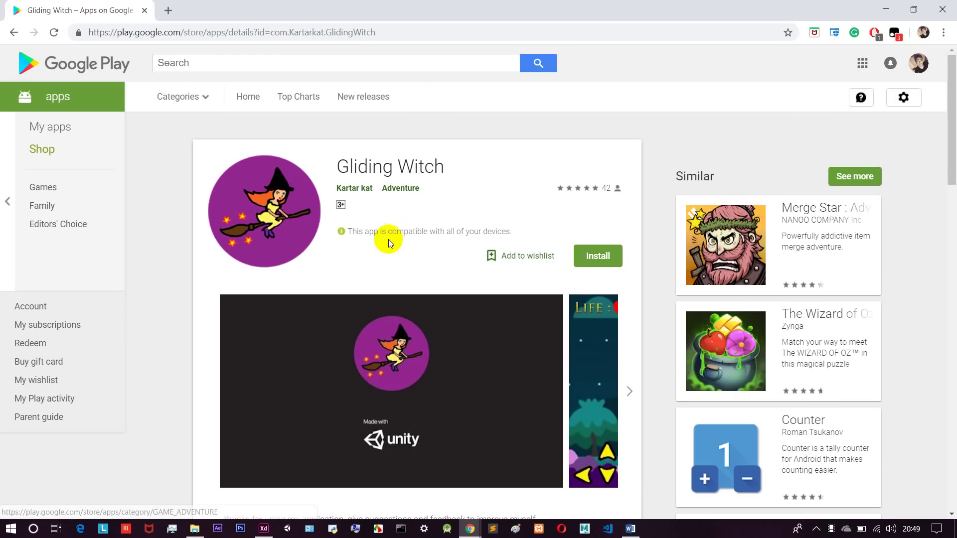
# Page through the Gliding Witch screenshots, past the Game Over image, to the PLAY menu.
pyautogui.scroll(-1, 364, 246)
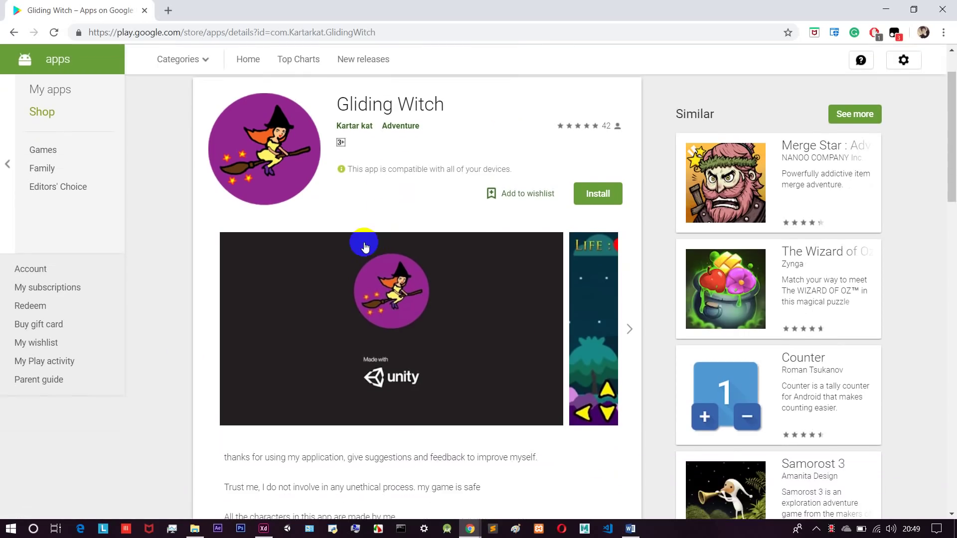
pyautogui.scroll(-6, 364, 247)
pyautogui.scroll(7, 358, 264)
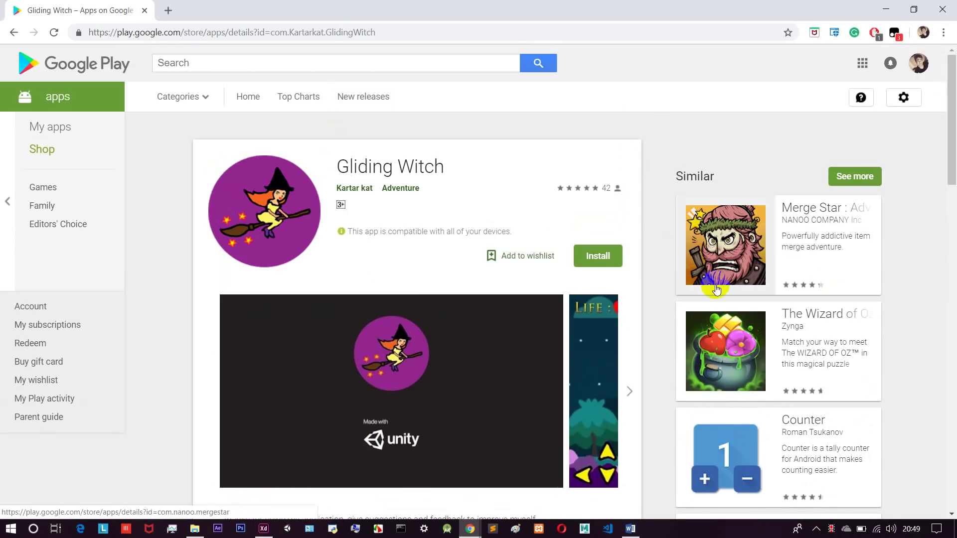
pyautogui.click(632, 379)
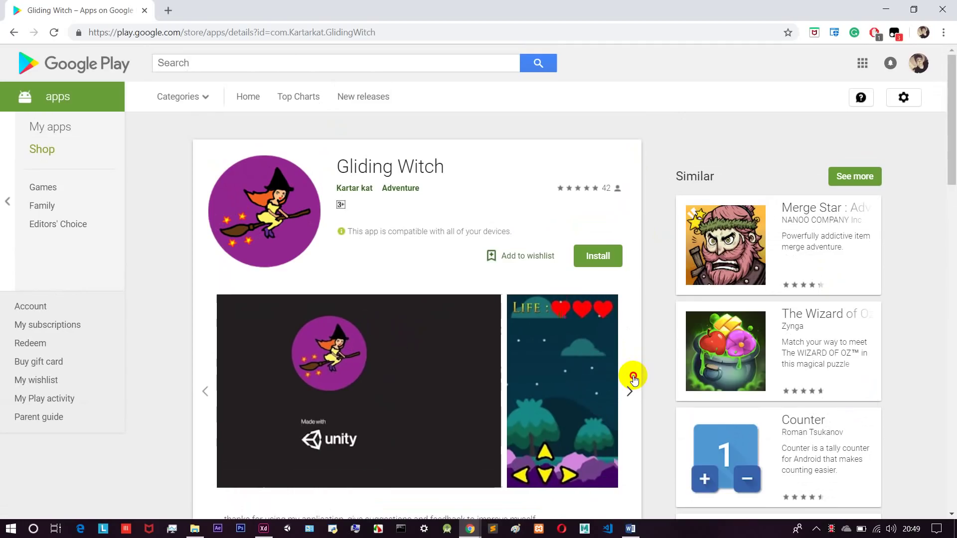
pyautogui.click(632, 378)
pyautogui.click(632, 379)
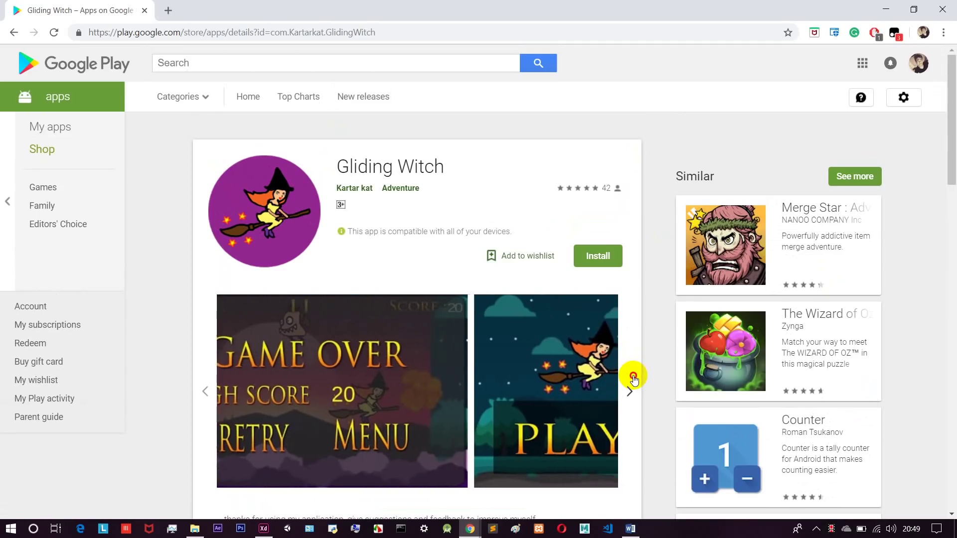
pyautogui.click(632, 379)
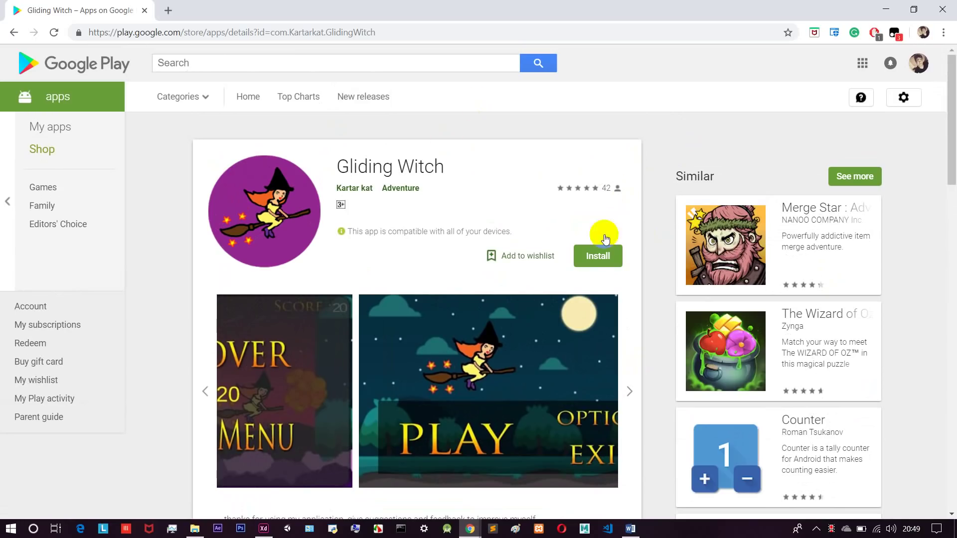
# Advance the carousel to the in-game gameplay screenshot, then open a blank new tab.
pyautogui.click(169, 10)
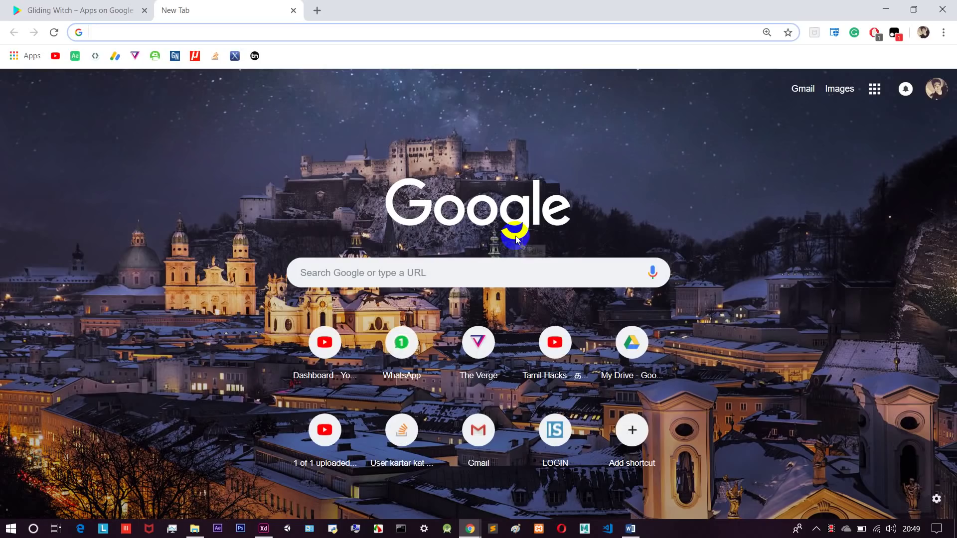
pyautogui.click(93, 9)
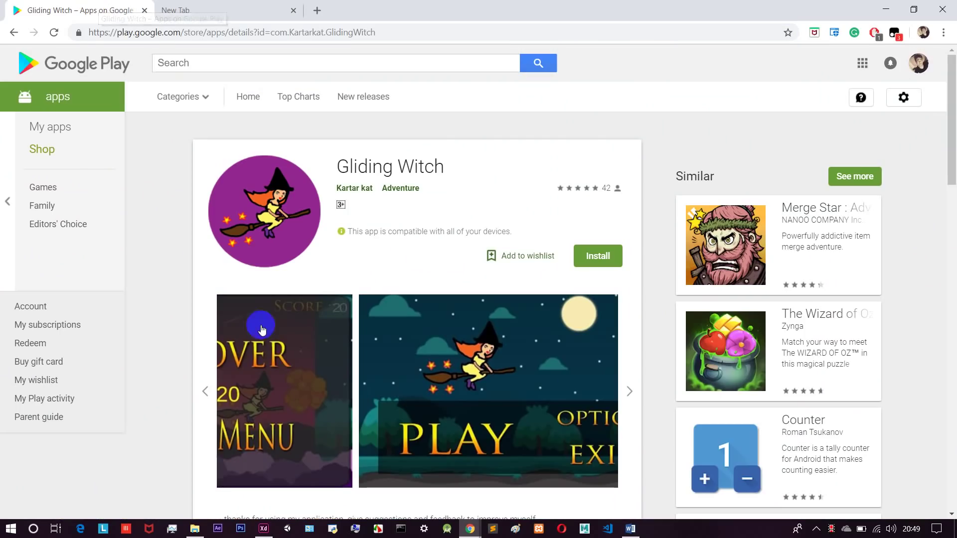
pyautogui.click(635, 391)
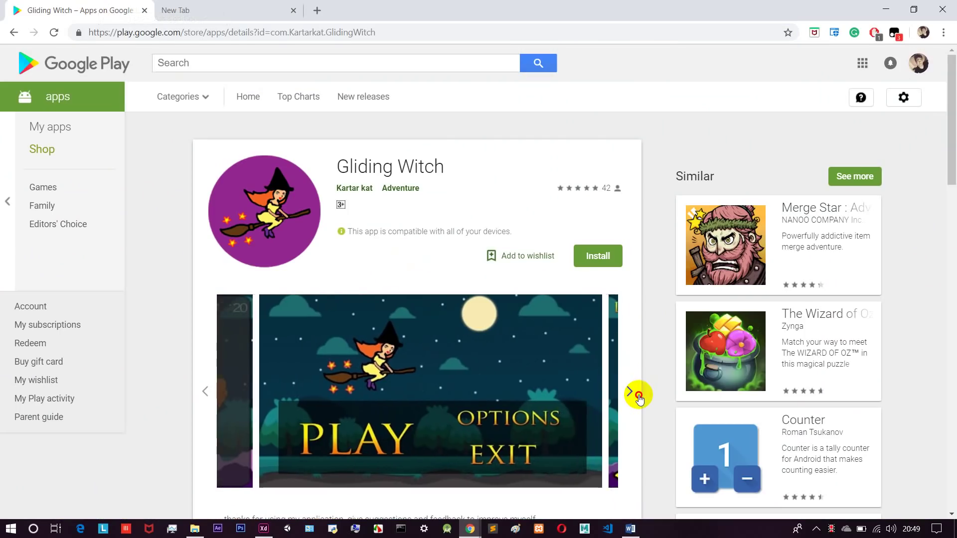
pyautogui.click(638, 396)
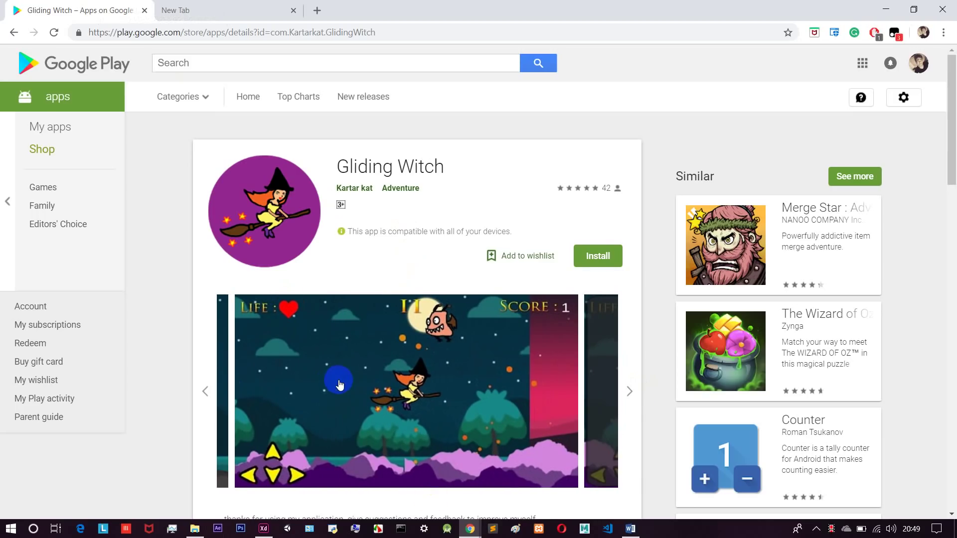
pyautogui.scroll(-1, 339, 380)
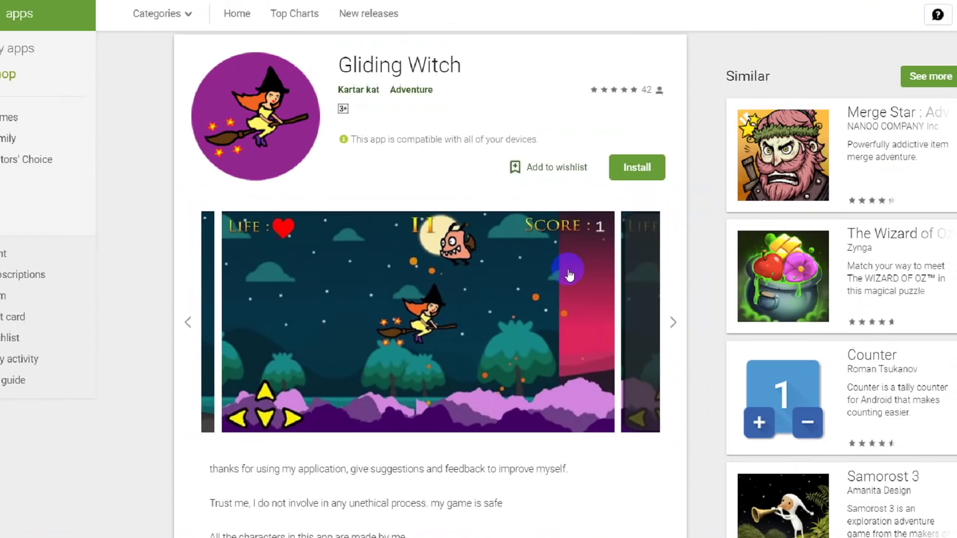
pyautogui.hotkey('ctrl', 't')
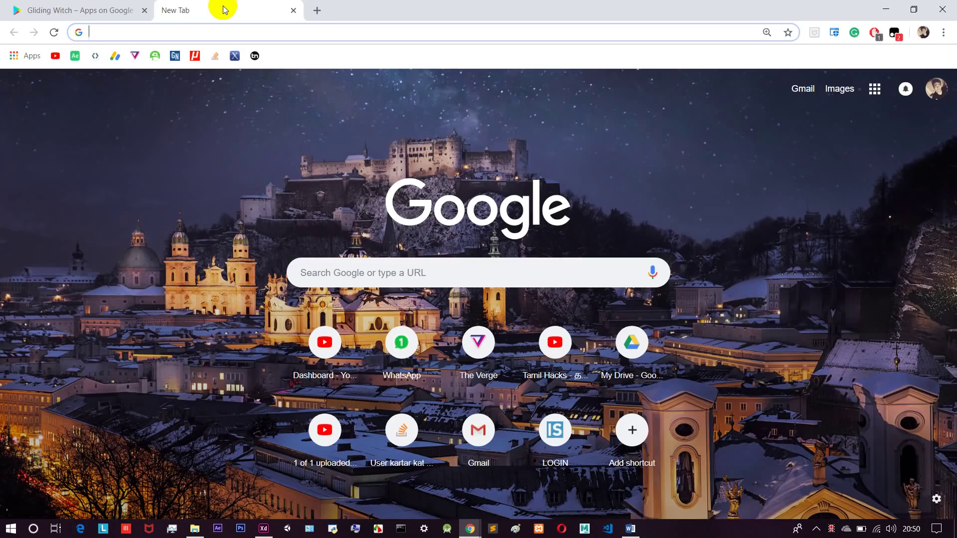
# Search Google for 'photoshop', then search for 'unity' in another tab.
pyautogui.write('photoshop')
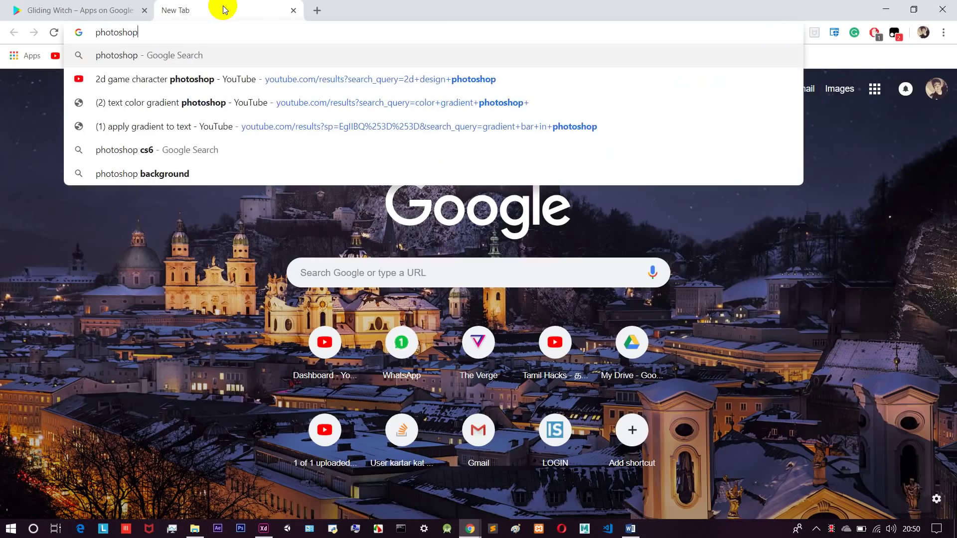
pyautogui.press('Return')
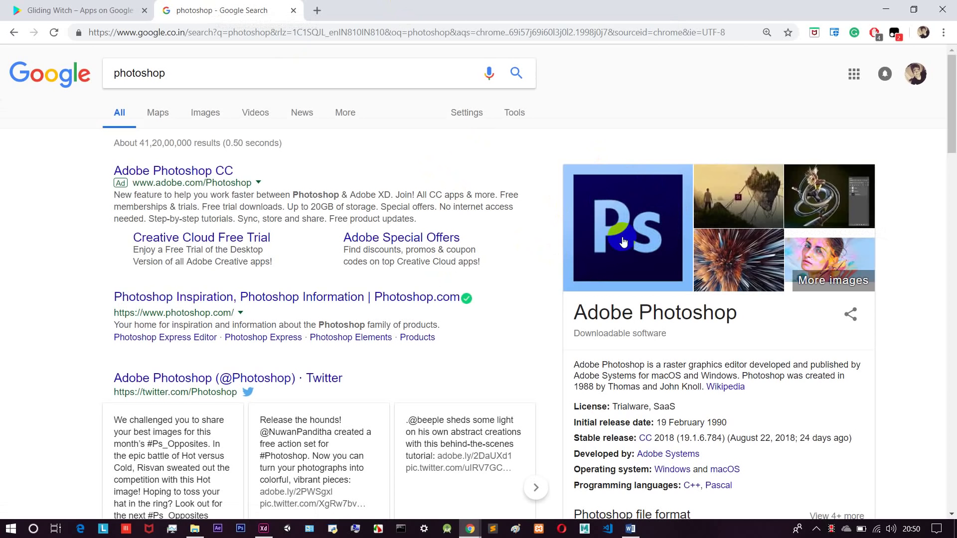
pyautogui.click(315, 7)
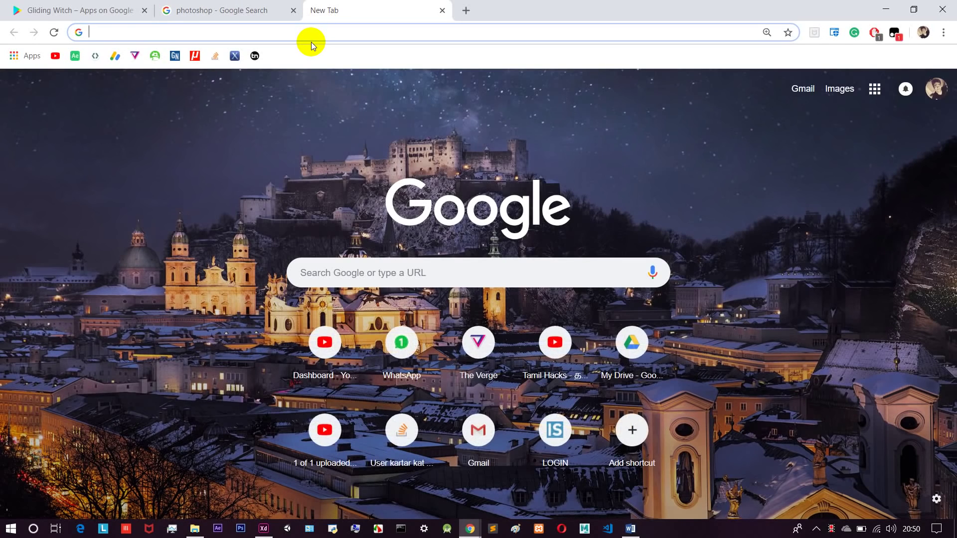
pyautogui.write('unity')
pyautogui.press('Return')
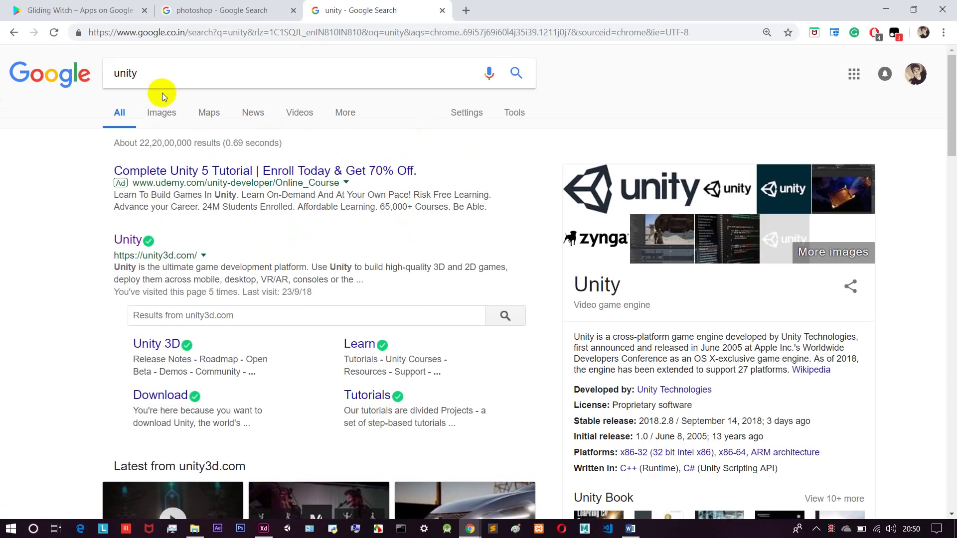
# Open the official Unity site result in a new tab.
pyautogui.scroll(-1, 278, 384)
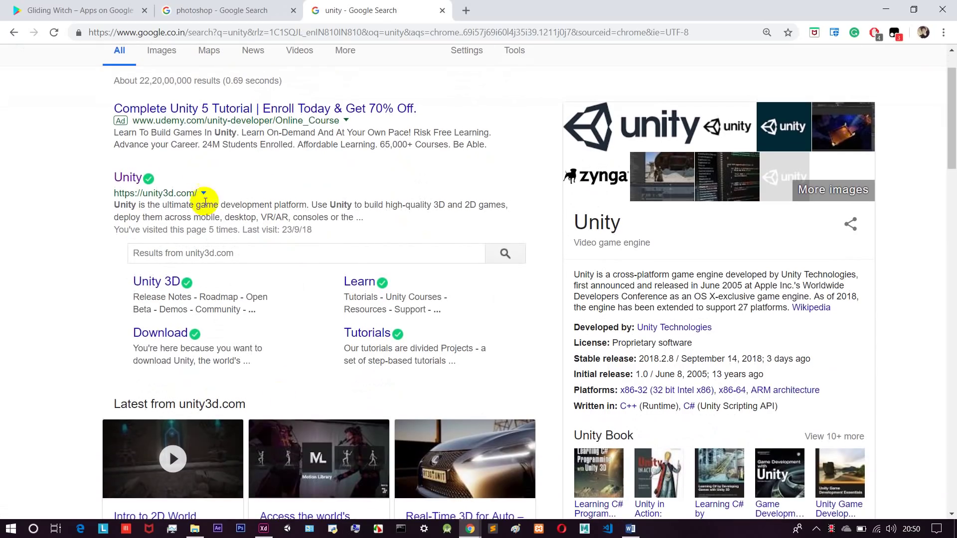
pyautogui.rightClick(133, 180)
pyautogui.click(170, 189)
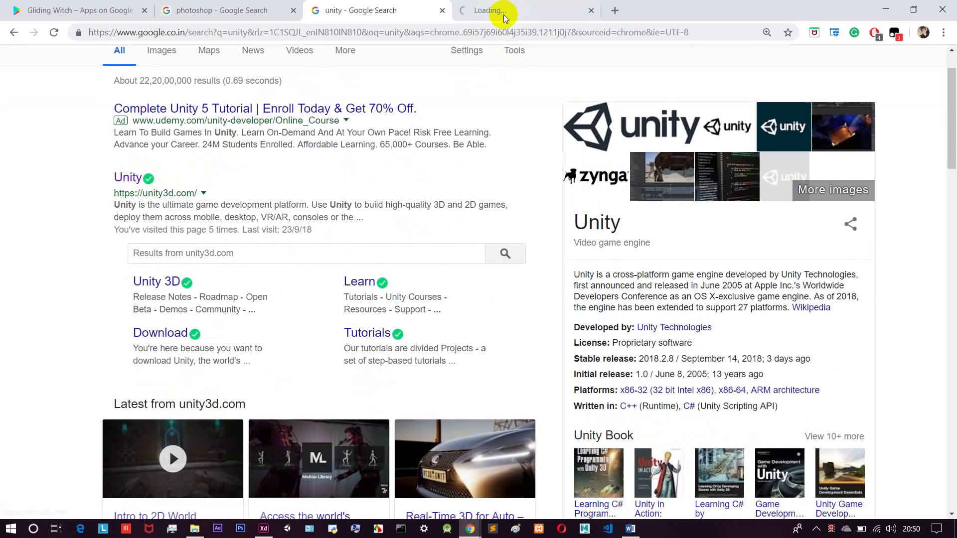
# Switch to the unity3d.com tab, scroll its homepage, and follow Get Unity.
pyautogui.click(498, 11)
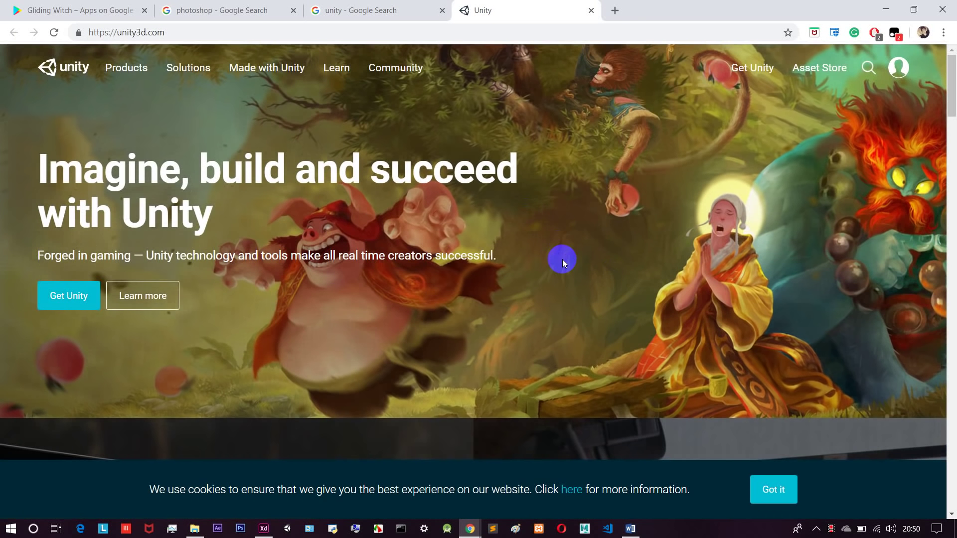
pyautogui.scroll(-12, 563, 261)
pyautogui.scroll(12, 562, 295)
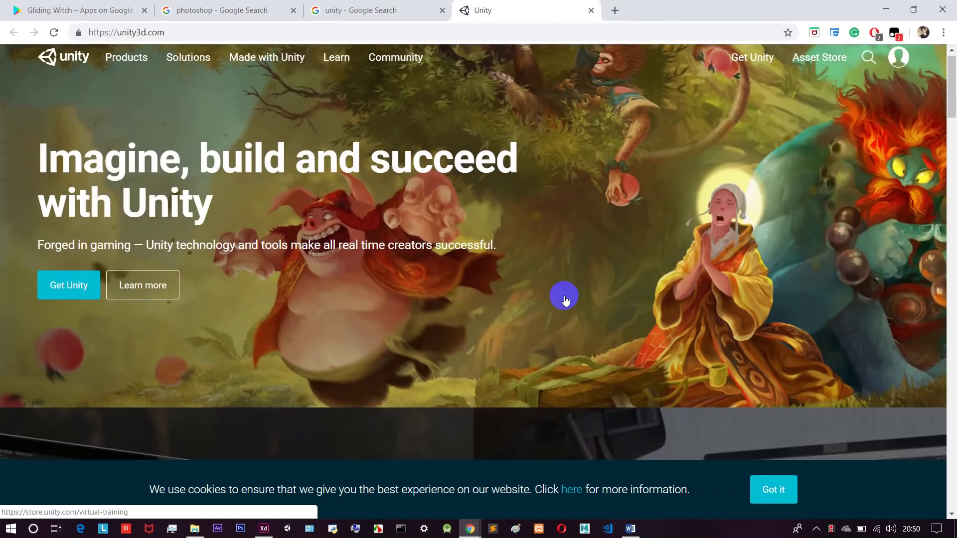
pyautogui.scroll(-15, 565, 297)
pyautogui.scroll(-3, 568, 295)
pyautogui.scroll(15, 566, 294)
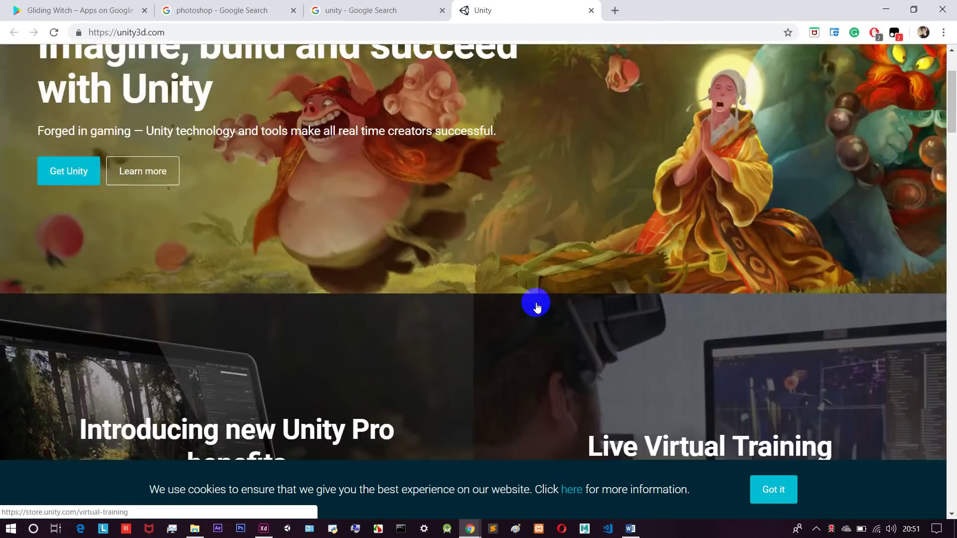
pyautogui.scroll(3, 537, 308)
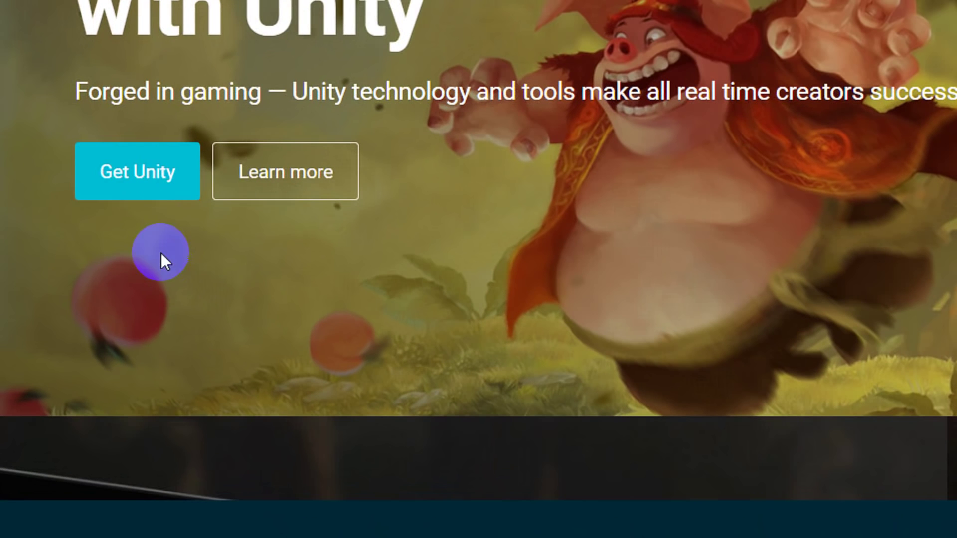
pyautogui.click(68, 294)
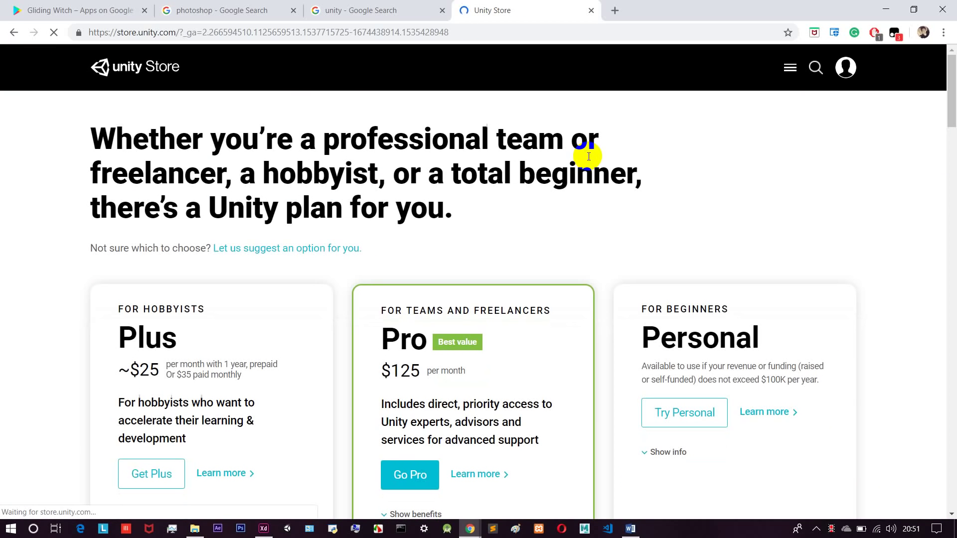
# Highlight the $25 Plus and $125 Pro prices, then choose the free Personal plan.
pyautogui.scroll(-3, 562, 159)
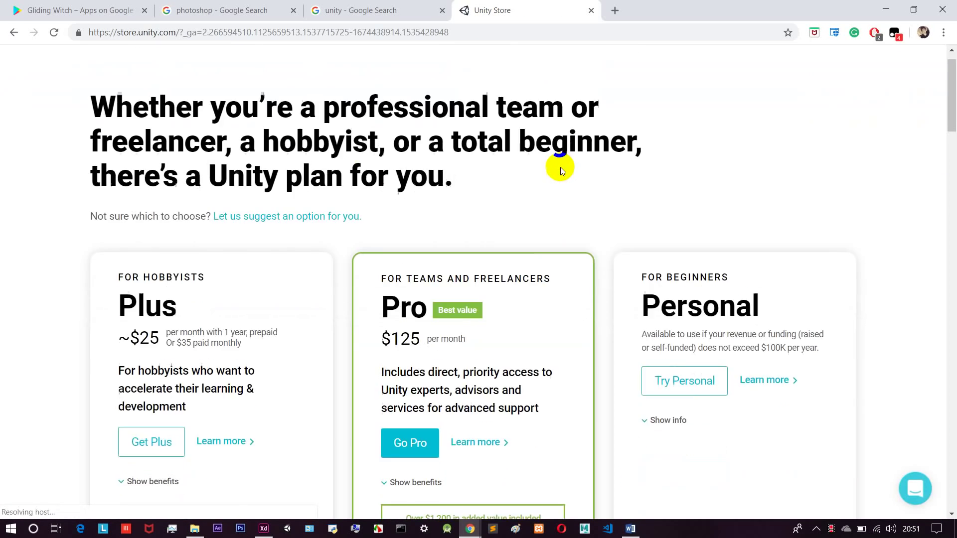
pyautogui.scroll(-1, 553, 175)
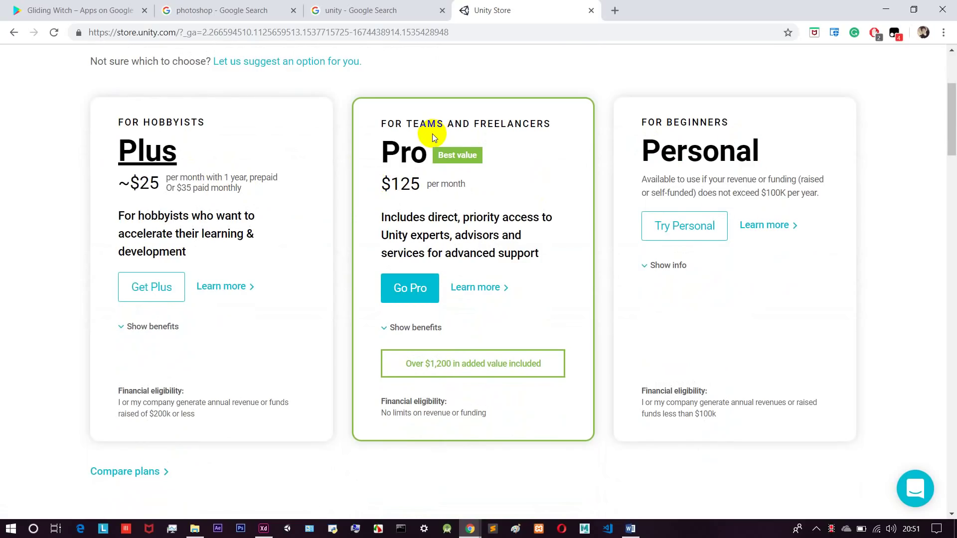
pyautogui.moveTo(124, 182); pyautogui.dragTo(145, 184)
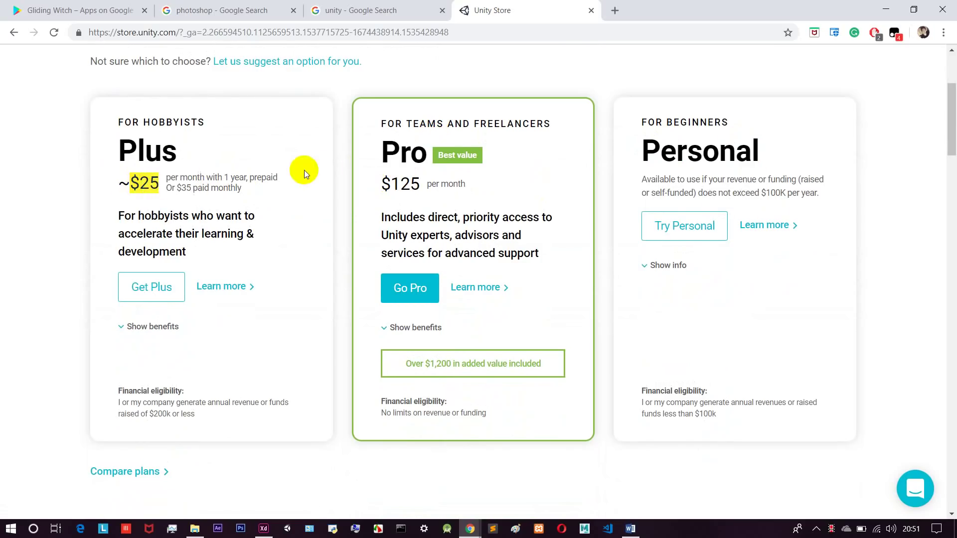
pyautogui.moveTo(394, 184); pyautogui.dragTo(414, 187)
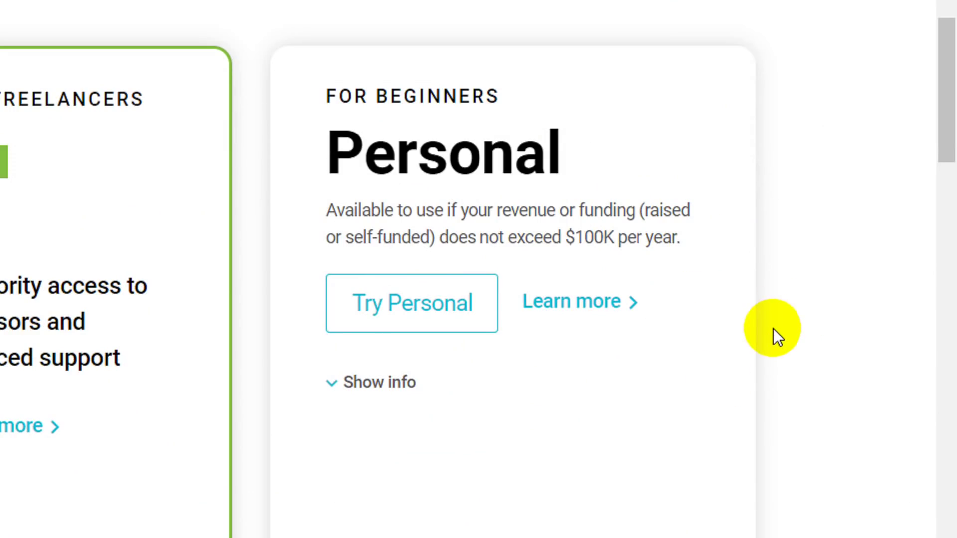
pyautogui.click(438, 309)
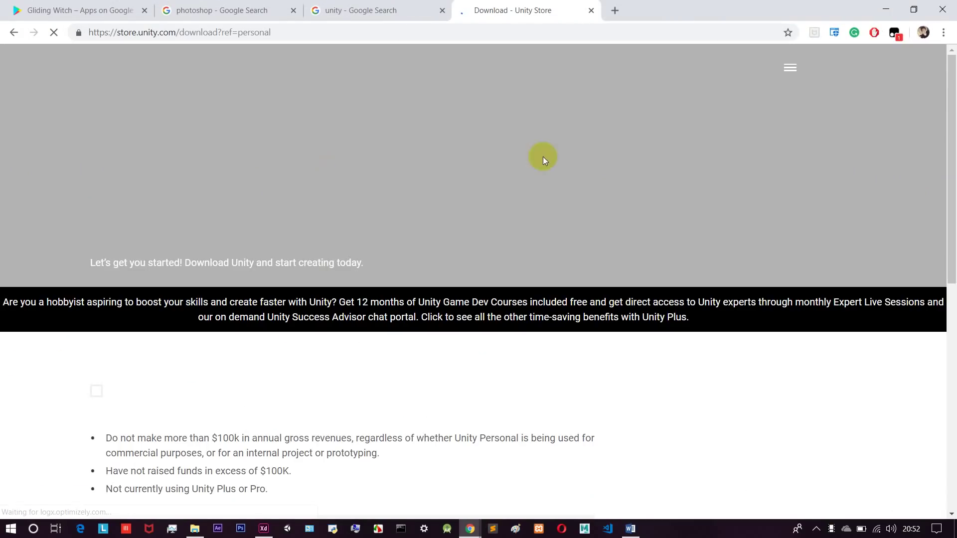
# Tick the checkbox confirming eligibility for Unity Personal.
pyautogui.scroll(-4, 476, 150)
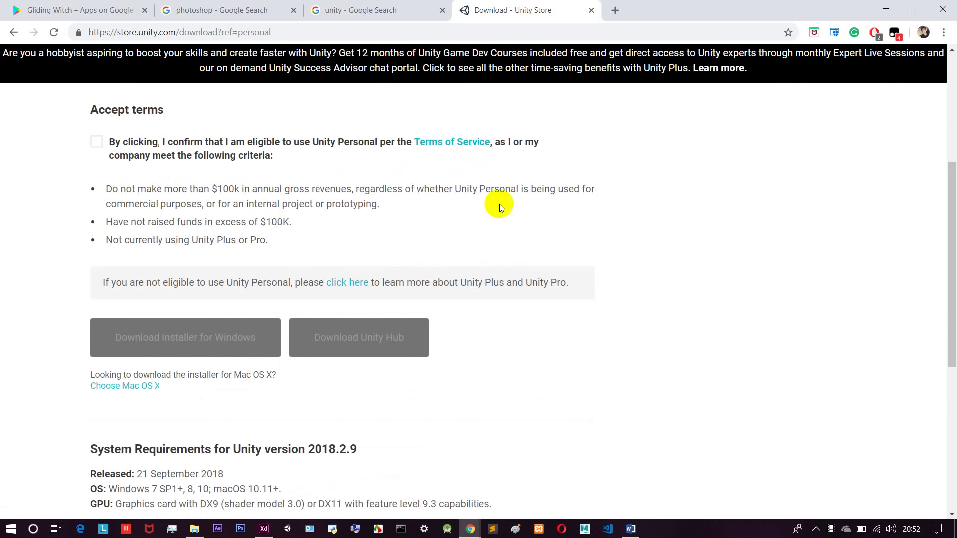
pyautogui.scroll(1, 525, 262)
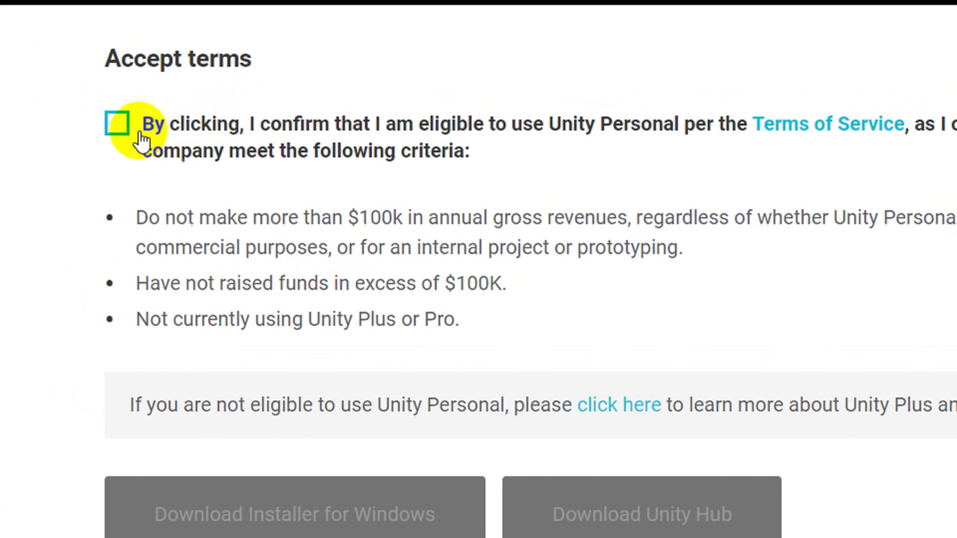
pyautogui.click(49, 92)
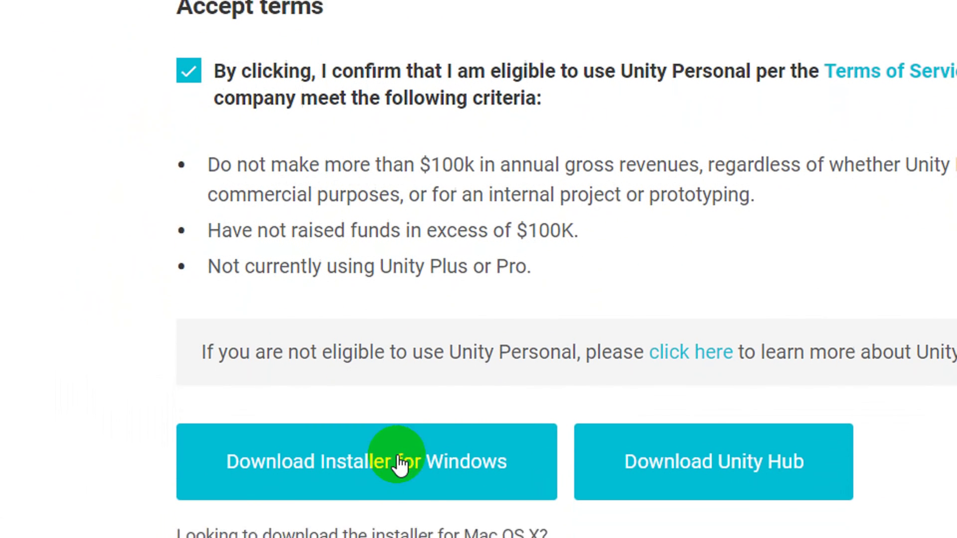
pyautogui.click(398, 464)
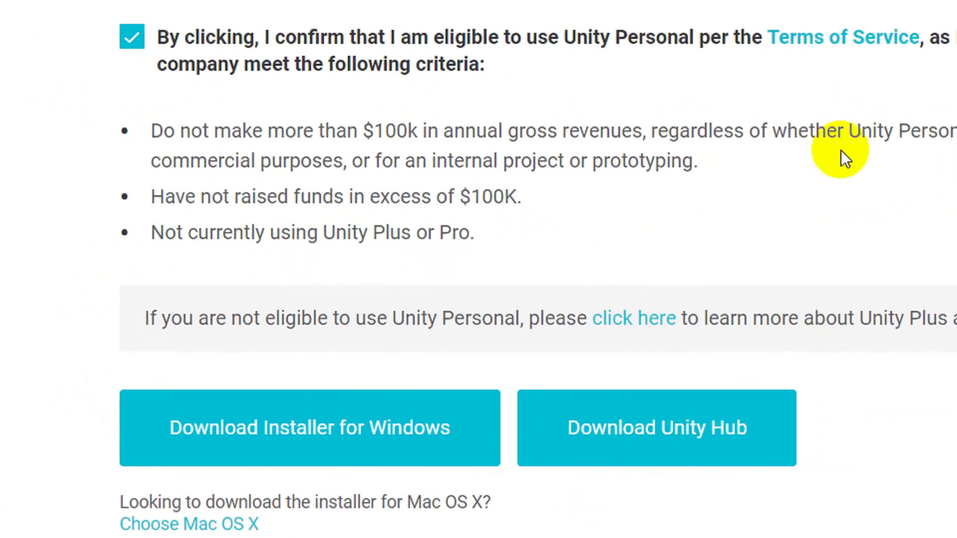
# Highlight the eligibility criteria, including the $100k revenue and $100K funding limits.
pyautogui.moveTo(465, 250)
pyautogui.mouseDown()
pyautogui.moveTo(318, 149)
pyautogui.moveTo(123, 133)
pyautogui.mouseUp()
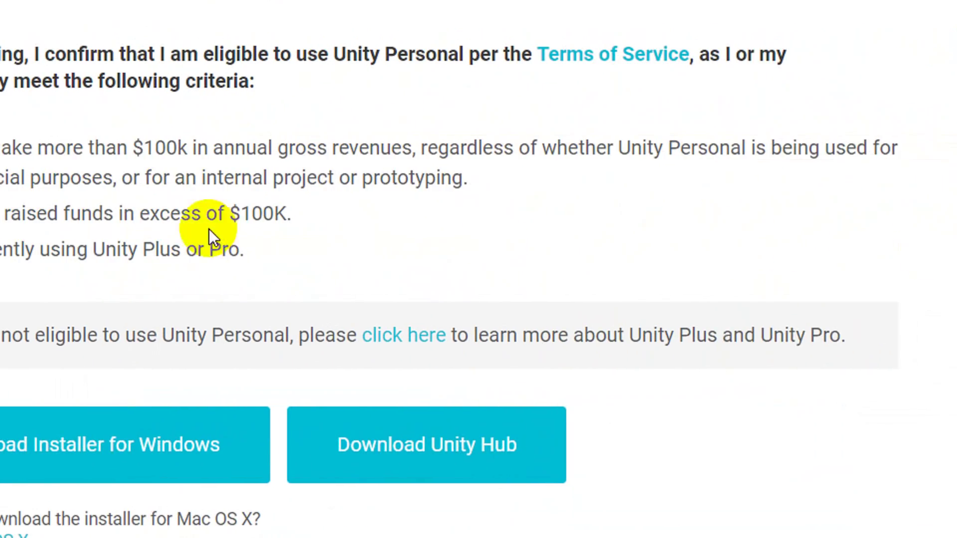
pyautogui.click(148, 206)
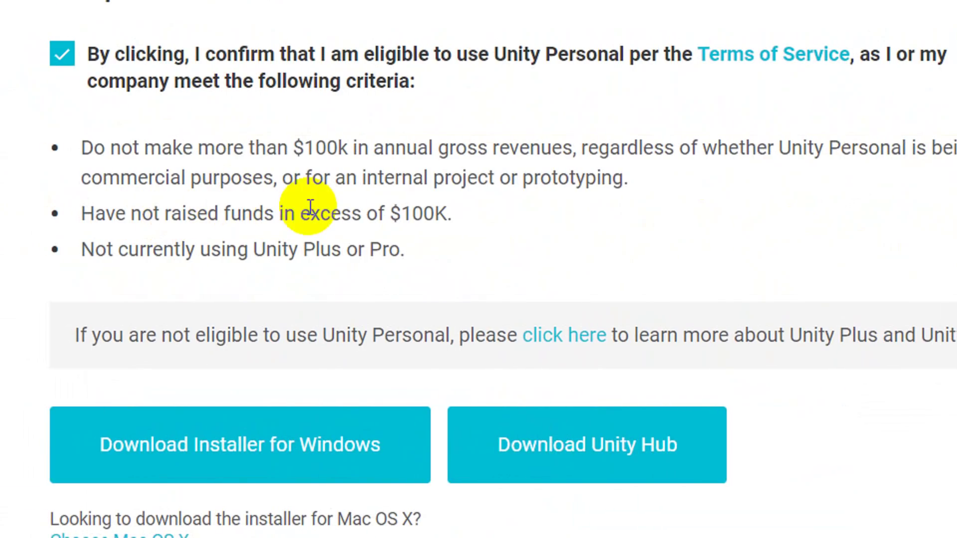
pyautogui.moveTo(405, 249); pyautogui.dragTo(198, 180)
pyautogui.moveTo(363, 152); pyautogui.dragTo(398, 156)
pyautogui.click(473, 176)
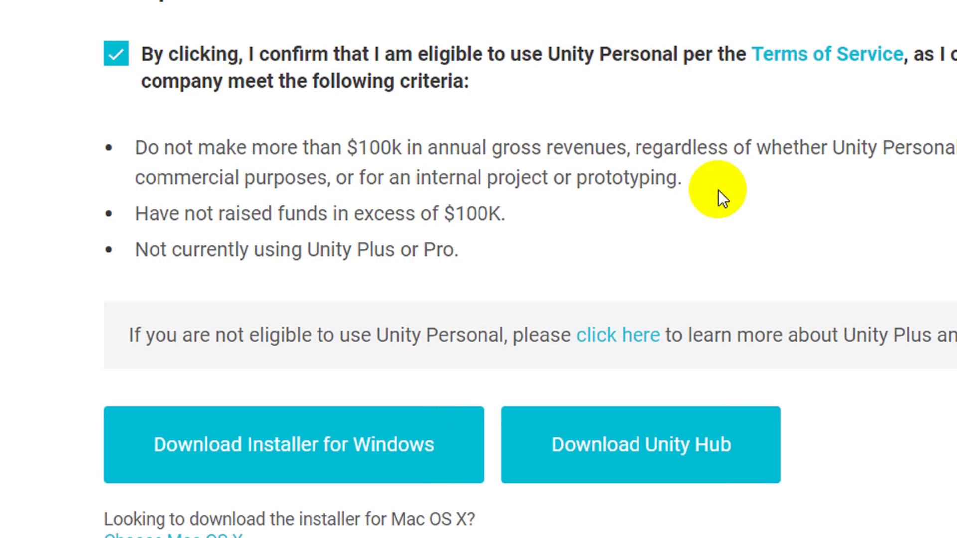
pyautogui.doubleClick(371, 148)
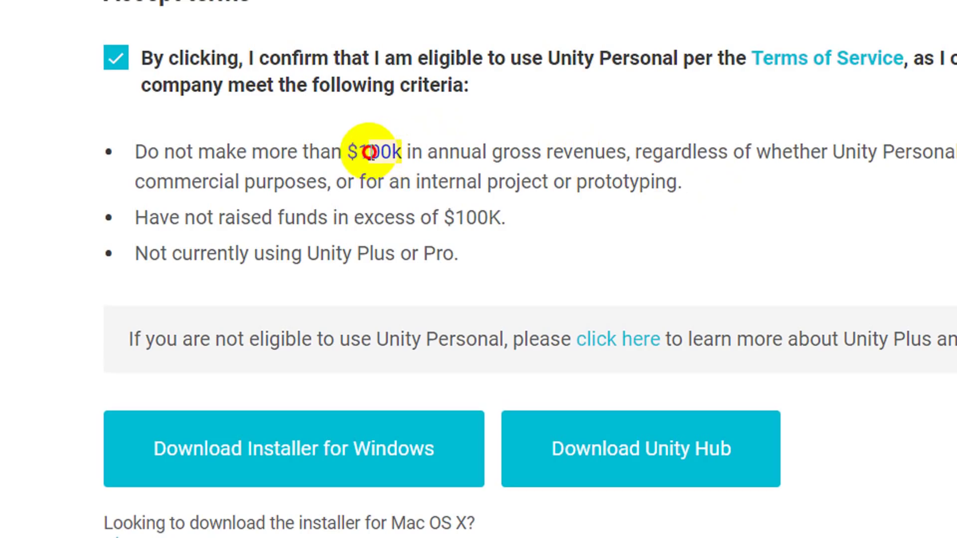
pyautogui.click(369, 151)
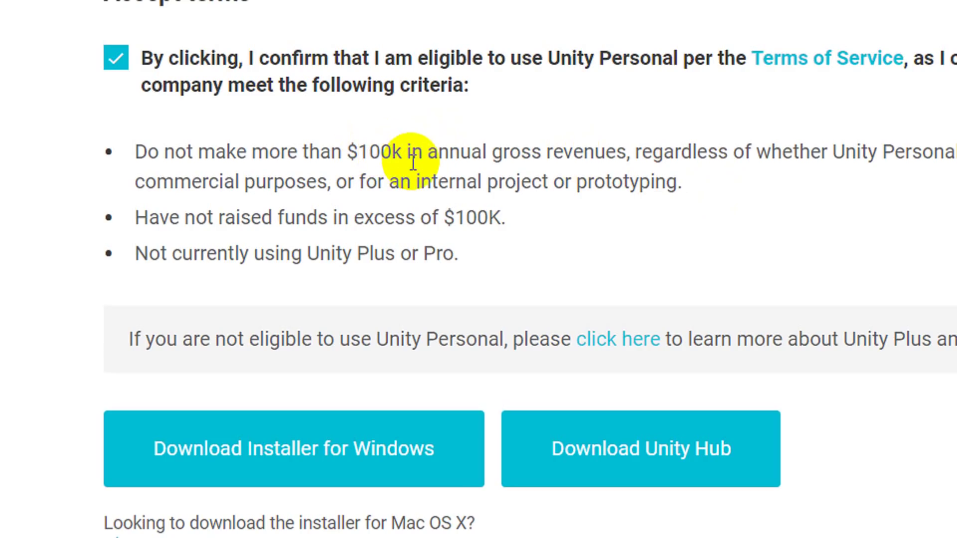
pyautogui.moveTo(402, 154); pyautogui.dragTo(357, 154)
pyautogui.moveTo(513, 221); pyautogui.dragTo(449, 227)
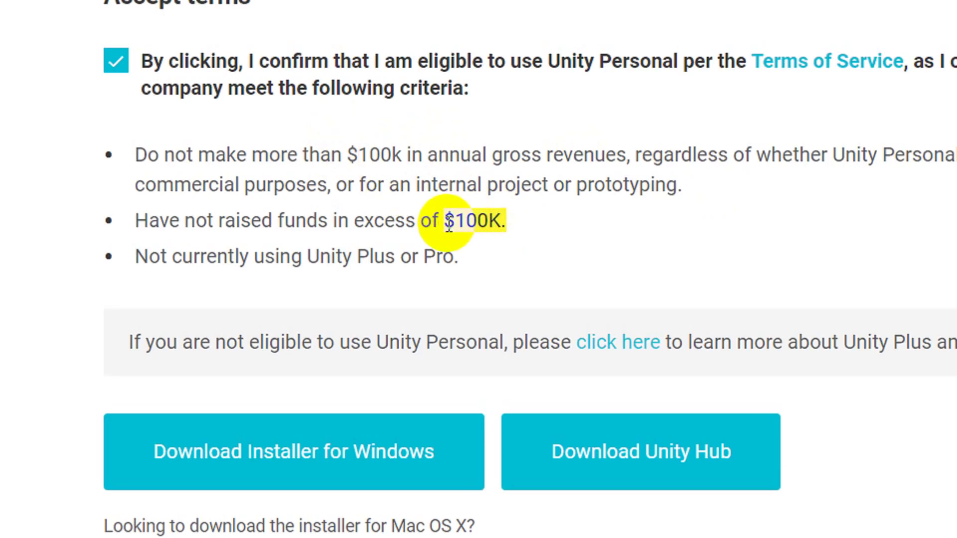
pyautogui.click(584, 244)
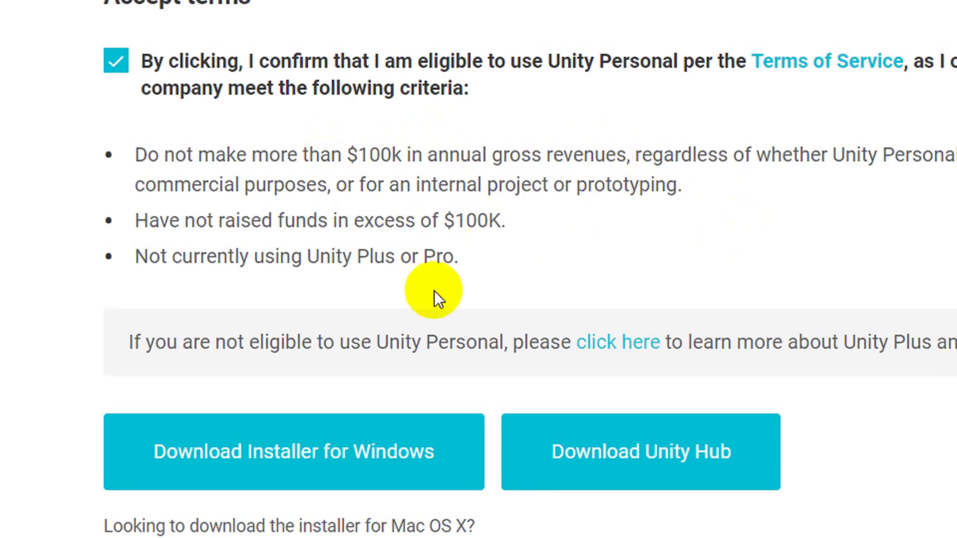
# Download the Unity installer for Windows.
pyautogui.scroll(-1, 237, 427)
pyautogui.click(227, 421)
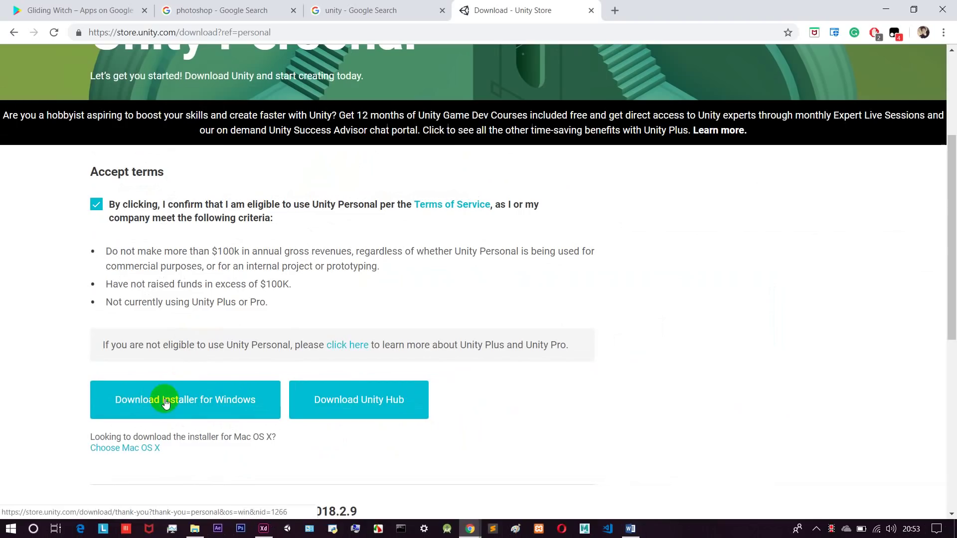
pyautogui.click(196, 403)
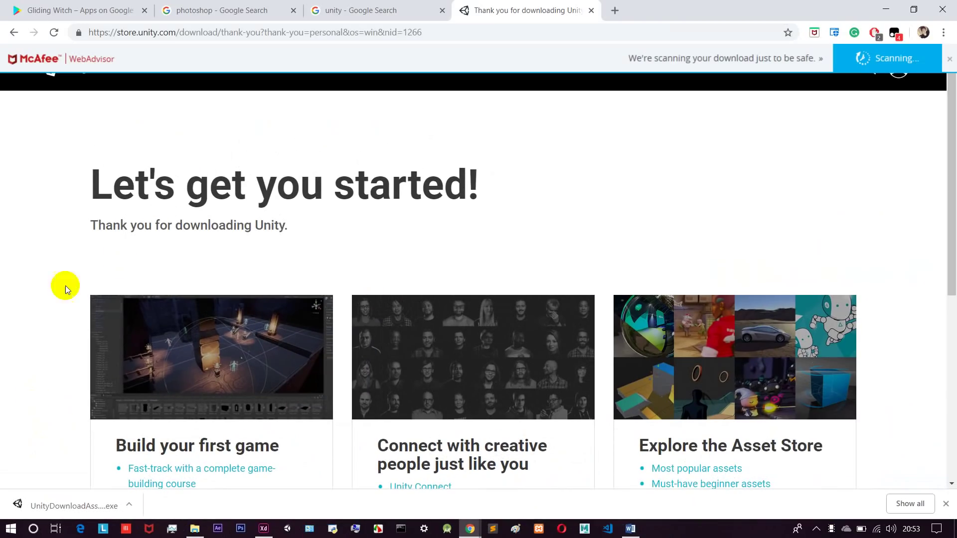
# Highlight the 'Build your first game' and 'Explore the Asset Store' headings on the thank-you page.
pyautogui.scroll(-4, 120, 214)
pyautogui.scroll(-3, 170, 229)
pyautogui.scroll(3, 181, 269)
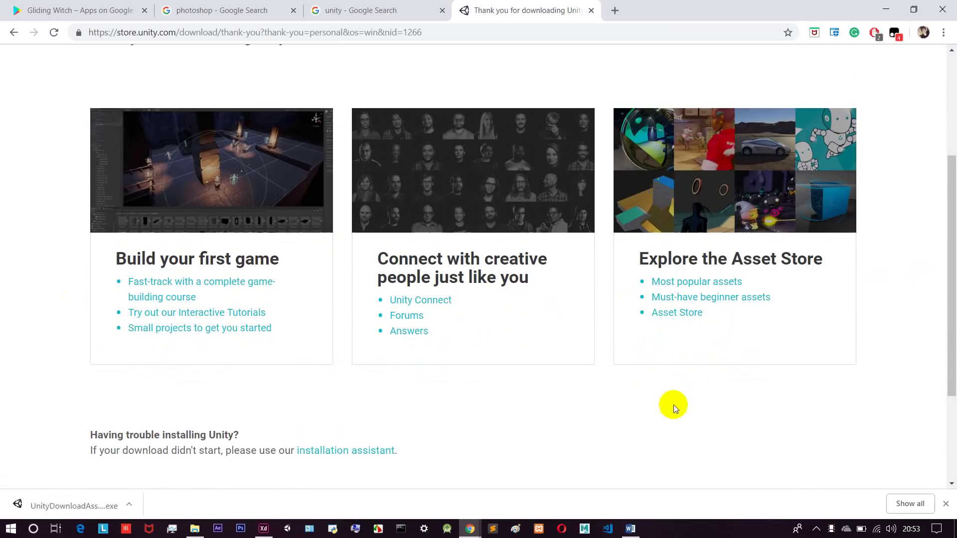
pyautogui.moveTo(116, 260); pyautogui.dragTo(295, 267)
pyautogui.moveTo(539, 282); pyautogui.dragTo(338, 266)
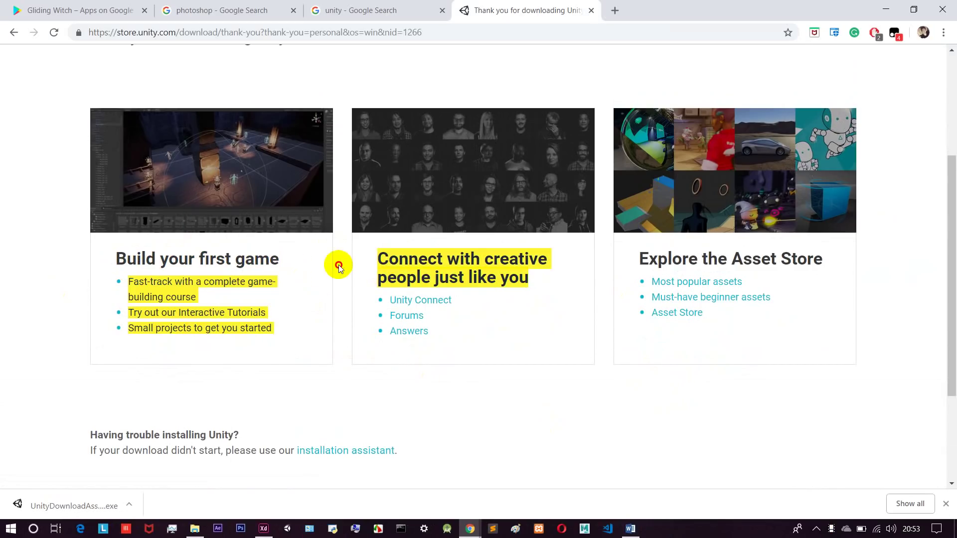
pyautogui.click(556, 391)
pyautogui.moveTo(856, 256); pyautogui.dragTo(629, 255)
pyautogui.click(578, 378)
# Run the downloaded UnityDownloadAssistant installer and minimise Chrome.
pyautogui.scroll(1, 374, 316)
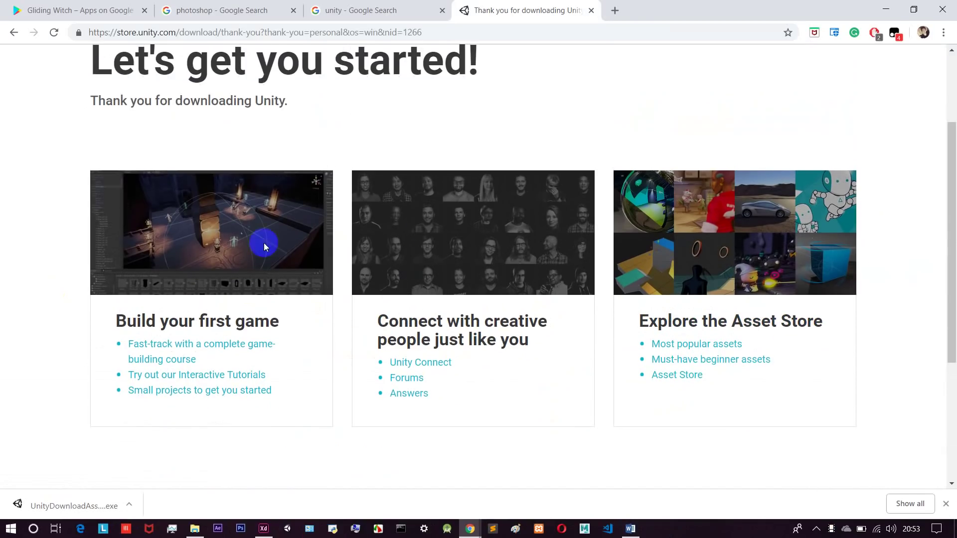
pyautogui.scroll(-1, 265, 249)
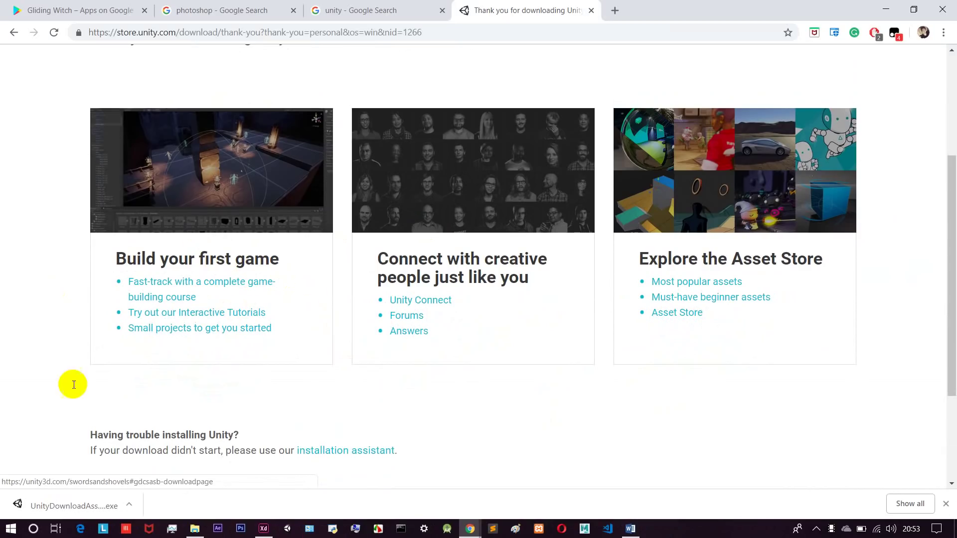
pyautogui.click(76, 504)
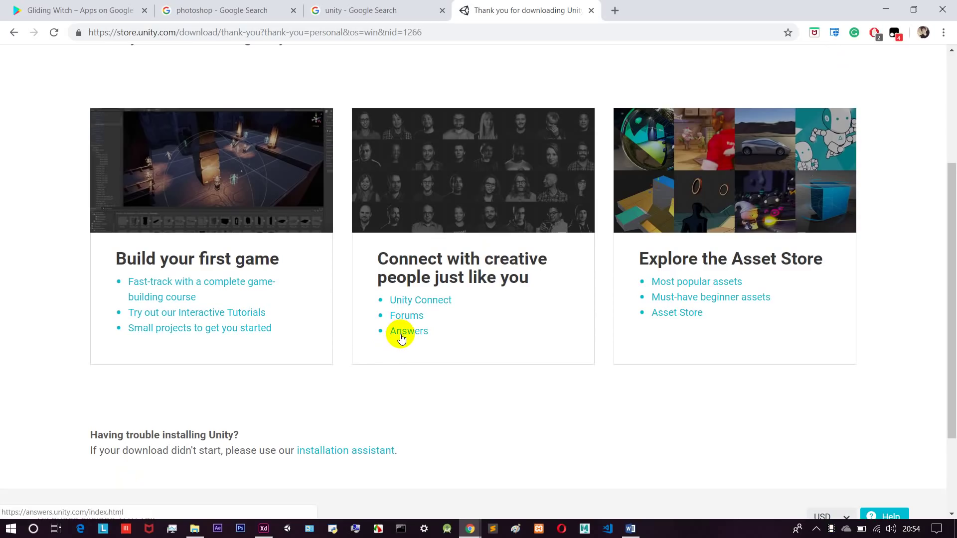
pyautogui.click(886, 9)
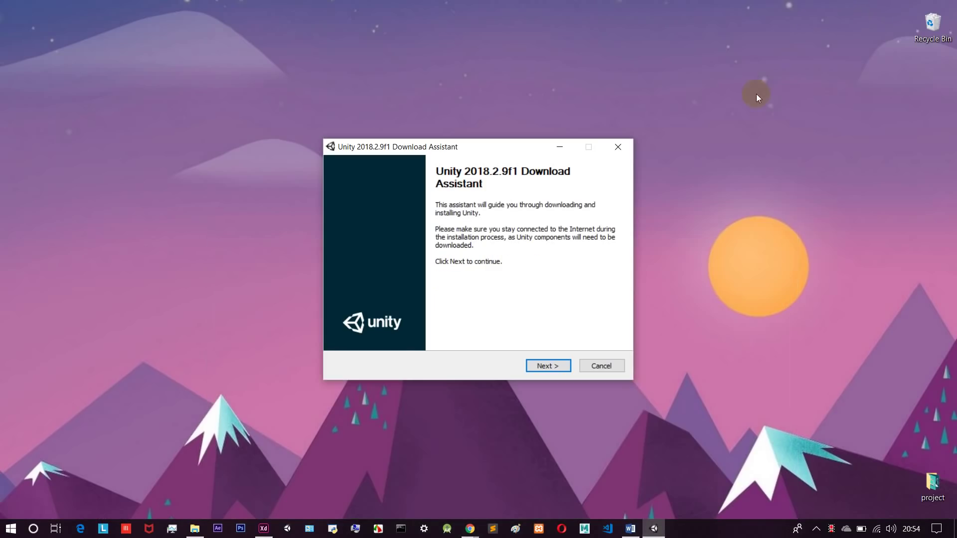
# Get past the welcome screen, read and accept the License Agreement, and continue to Choose Components.
pyautogui.click(380, 301)
pyautogui.click(553, 366)
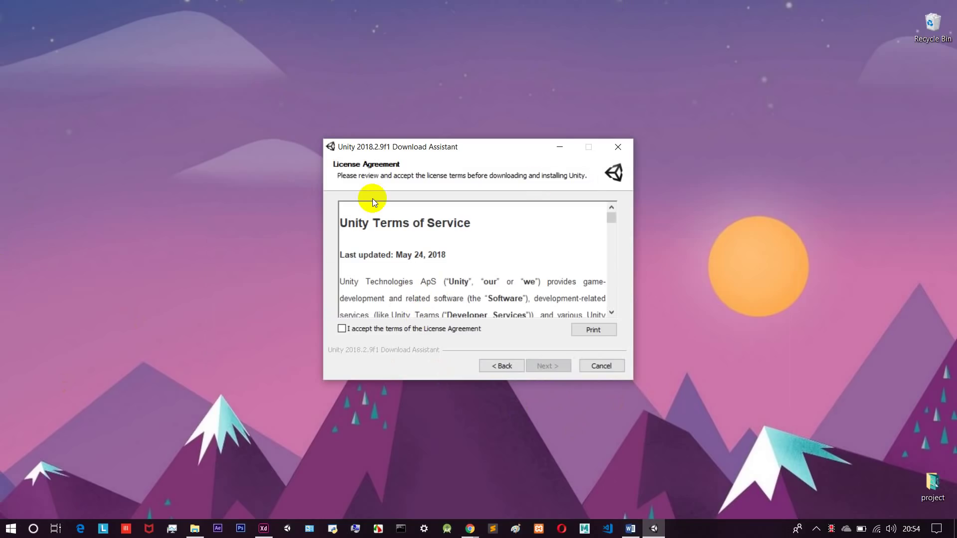
pyautogui.scroll(-1, 426, 216)
pyautogui.scroll(-15, 426, 217)
pyautogui.scroll(-3, 465, 245)
pyautogui.scroll(1, 487, 241)
pyautogui.moveTo(611, 235); pyautogui.dragTo(611, 310)
pyautogui.click(342, 329)
pyautogui.click(564, 365)
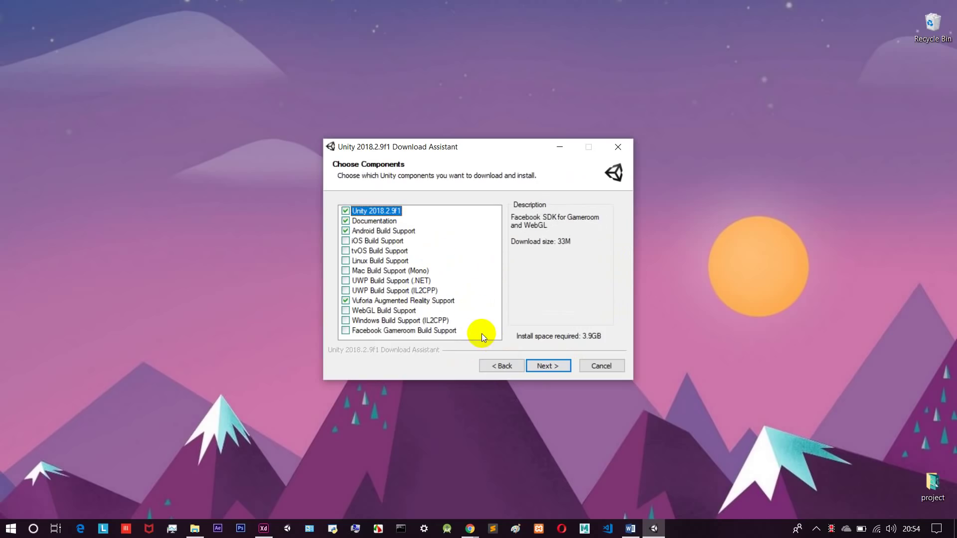
pyautogui.click(680, 300)
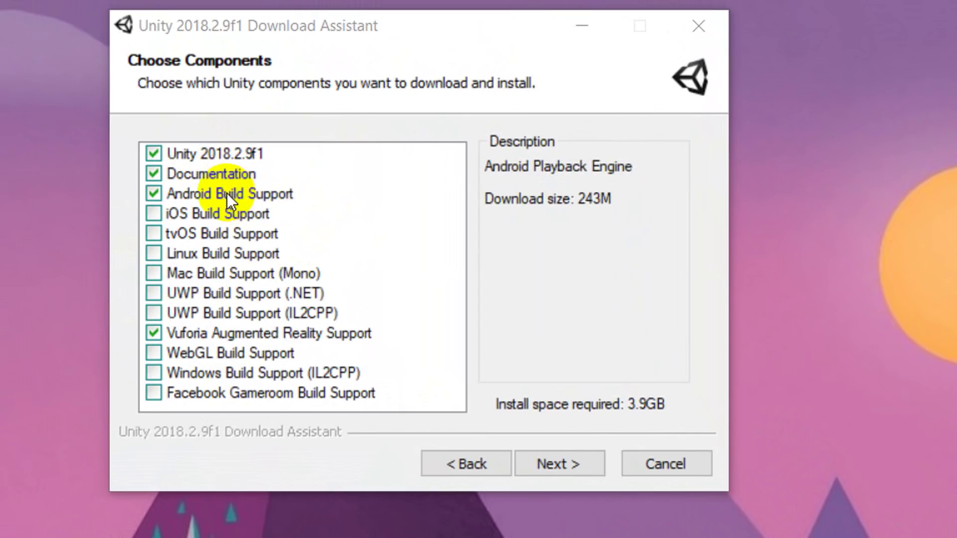
pyautogui.click(174, 194)
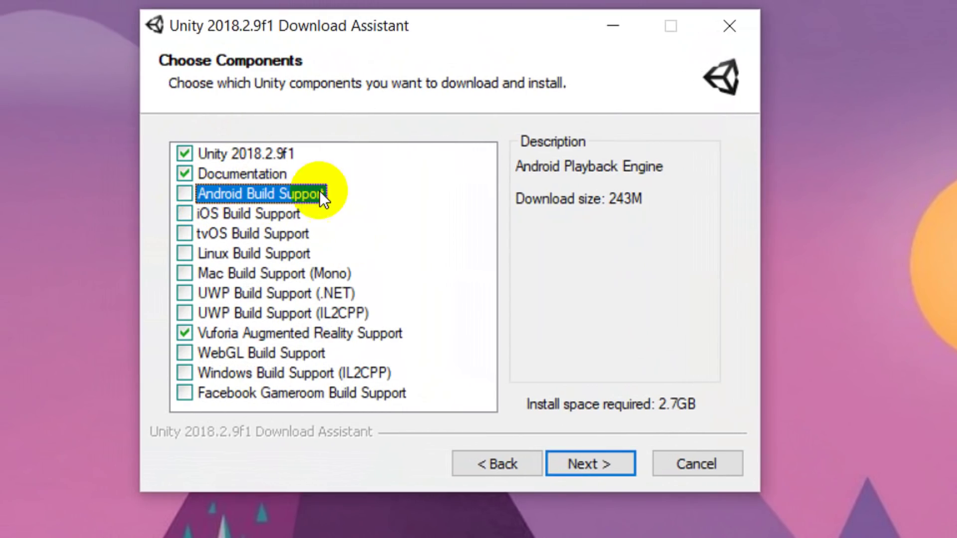
# Tick and untick iOS, tvOS, Linux and Mac build support to compare install sizes.
pyautogui.click(321, 193)
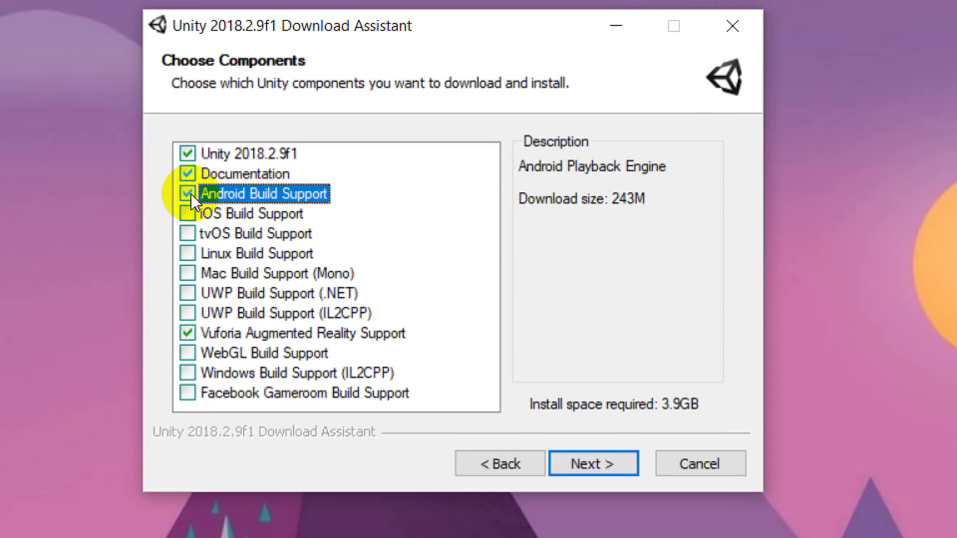
pyautogui.click(222, 213)
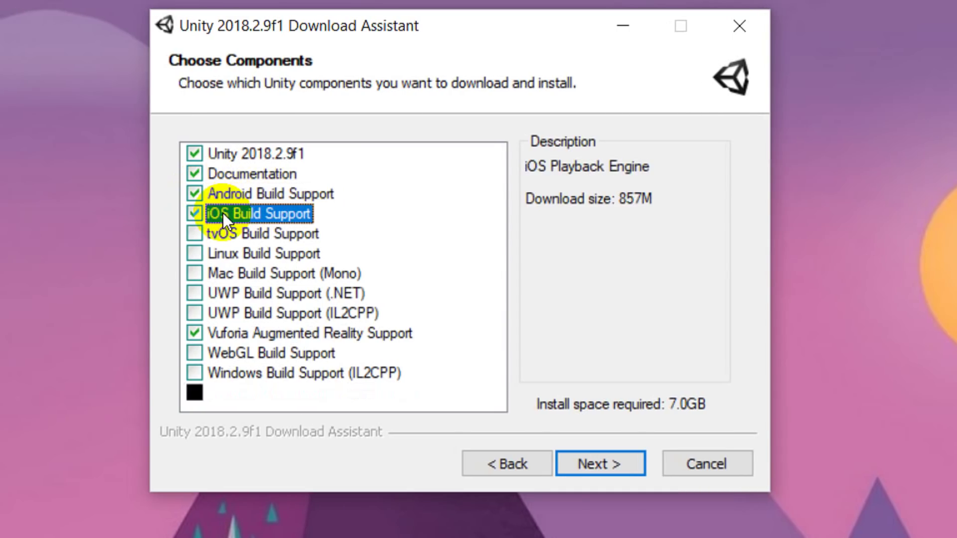
pyautogui.click(258, 229)
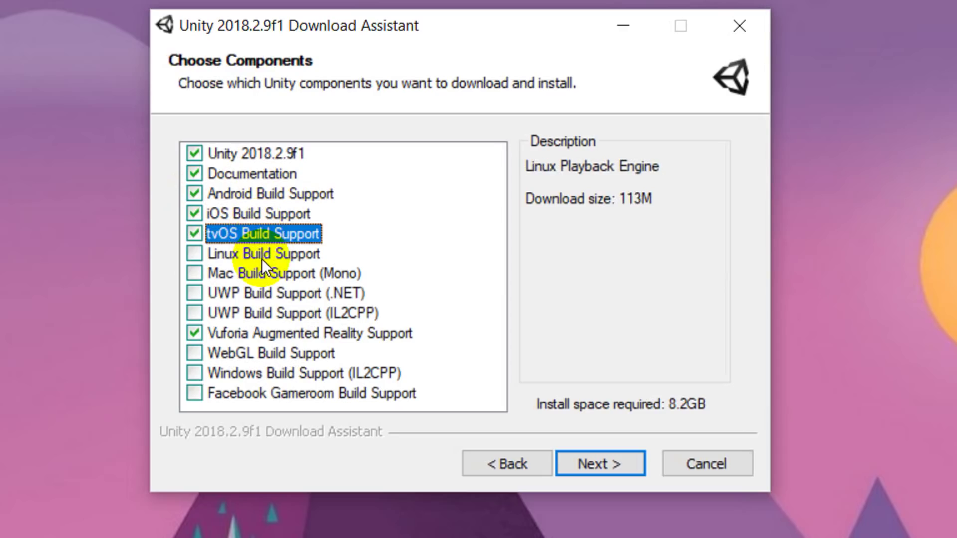
pyautogui.click(262, 257)
pyautogui.click(264, 273)
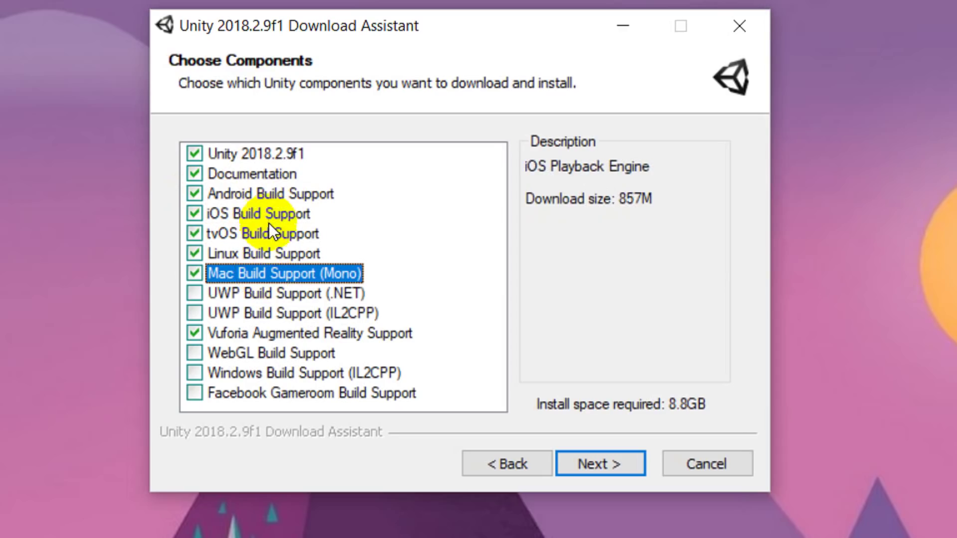
pyautogui.click(256, 271)
pyautogui.click(251, 249)
pyautogui.click(251, 232)
pyautogui.click(250, 215)
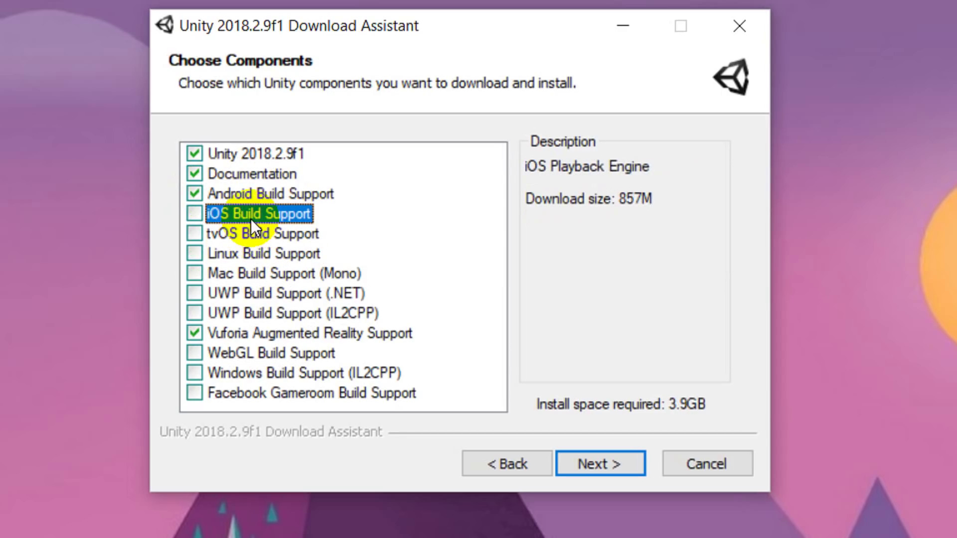
pyautogui.click(355, 195)
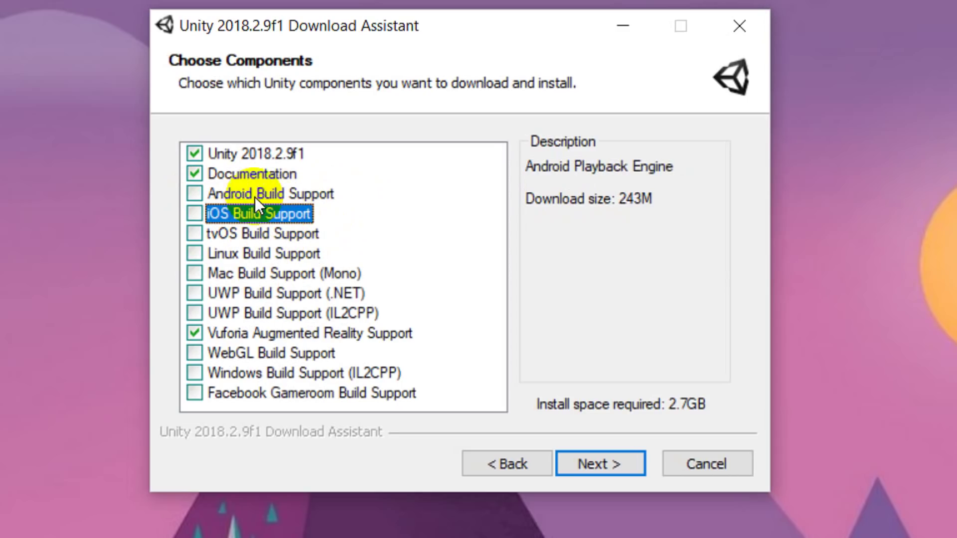
pyautogui.click(234, 193)
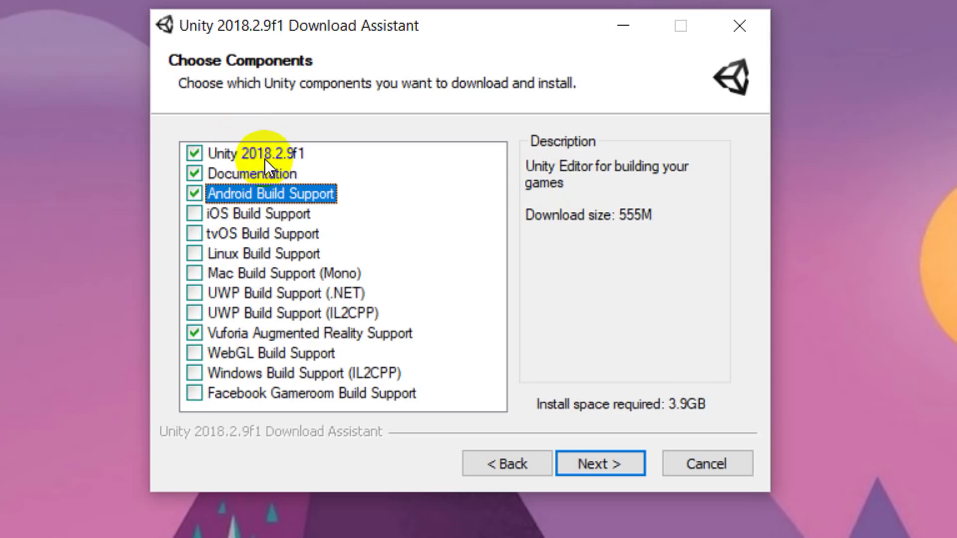
# Untick Vuforia Augmented Reality Support, leaving Android Build Support ticked for 3.8GB.
pyautogui.click(228, 338)
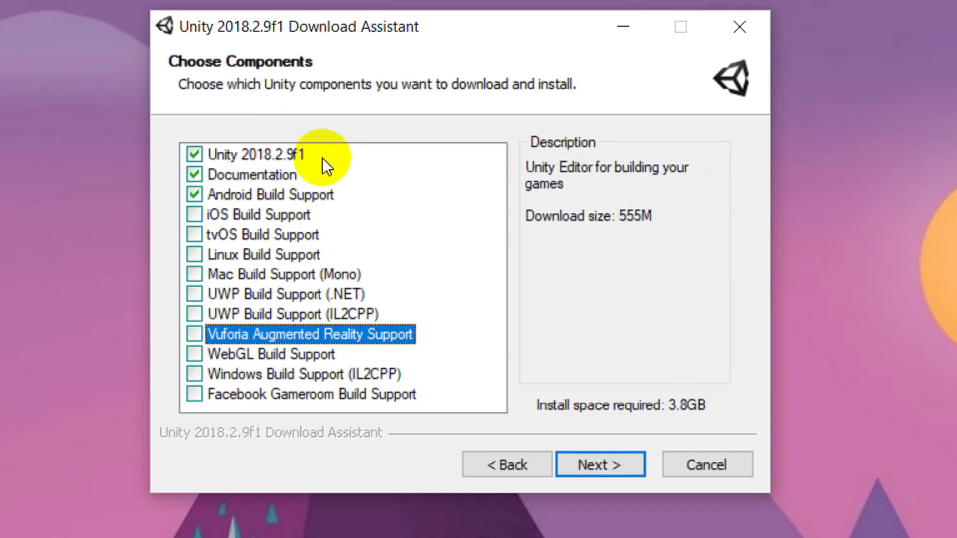
pyautogui.click(283, 196)
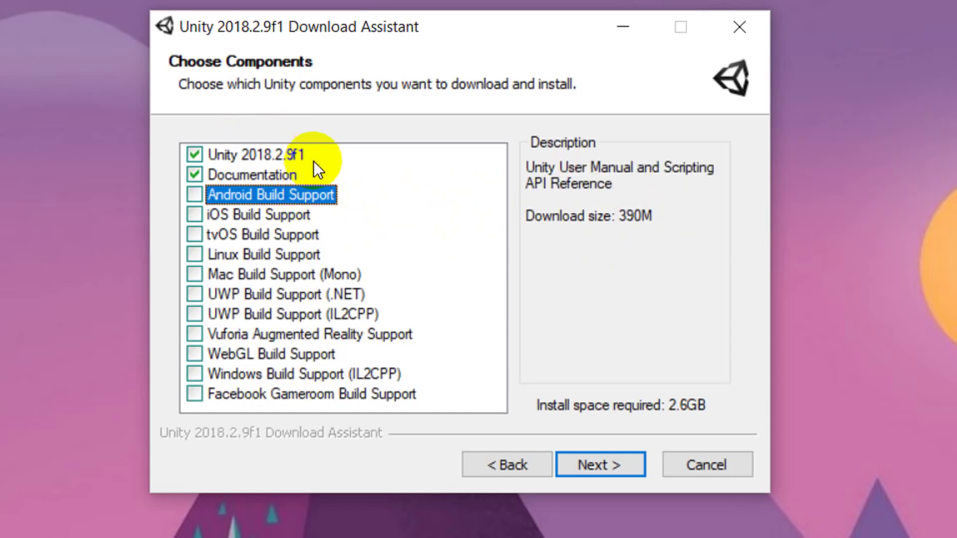
pyautogui.click(304, 193)
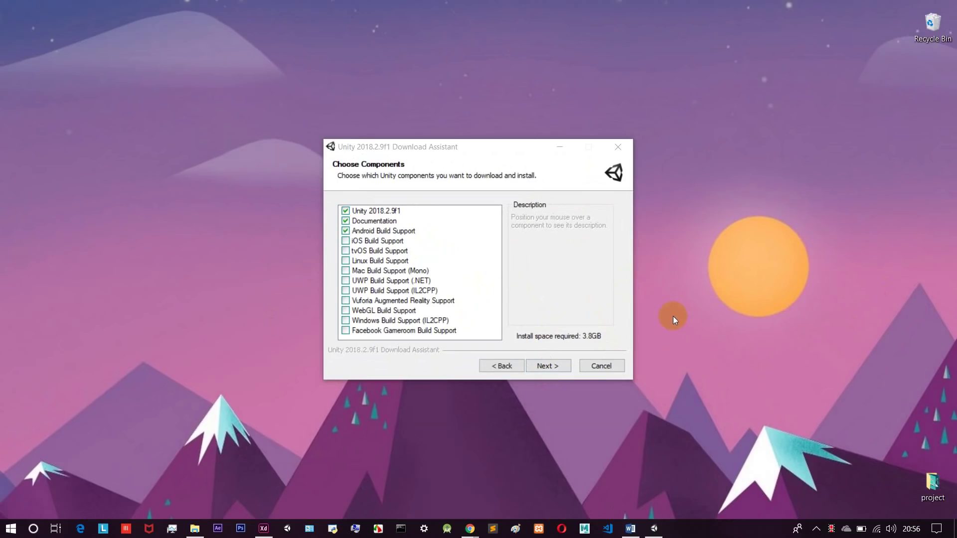
# Quit Unity setup and scroll the Start menu app list to the Unity 2018.2.5f1 folder.
pyautogui.click(621, 366)
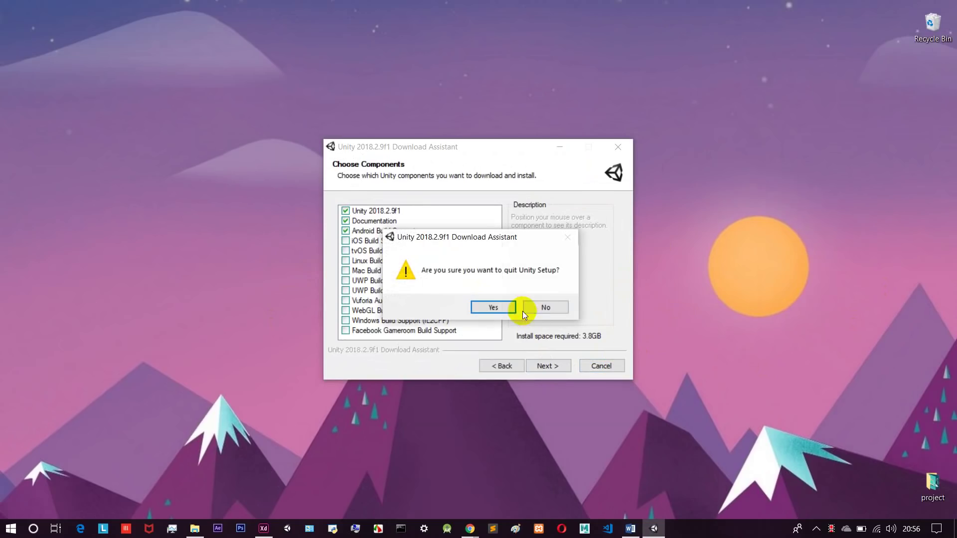
pyautogui.click(511, 307)
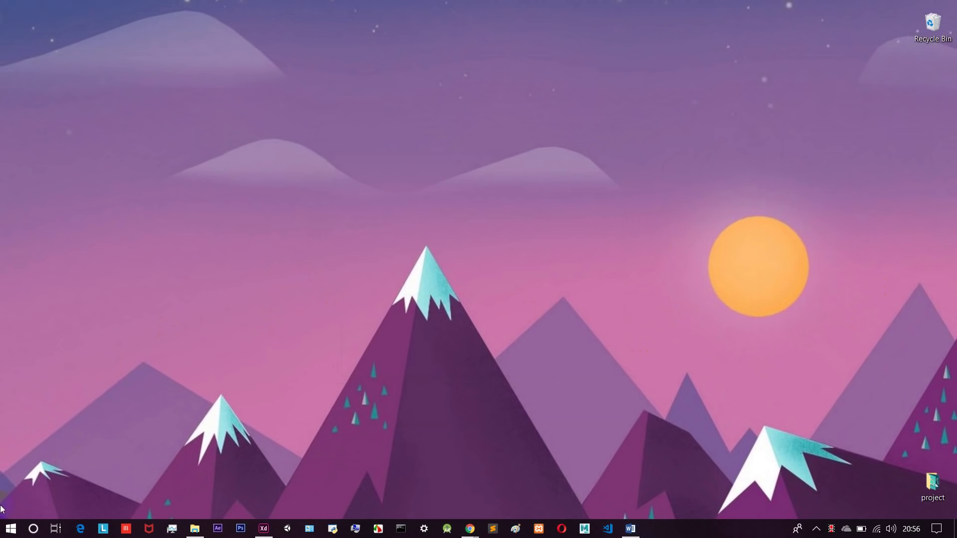
pyautogui.click(11, 529)
pyautogui.scroll(-1, 95, 319)
pyautogui.scroll(-15, 91, 294)
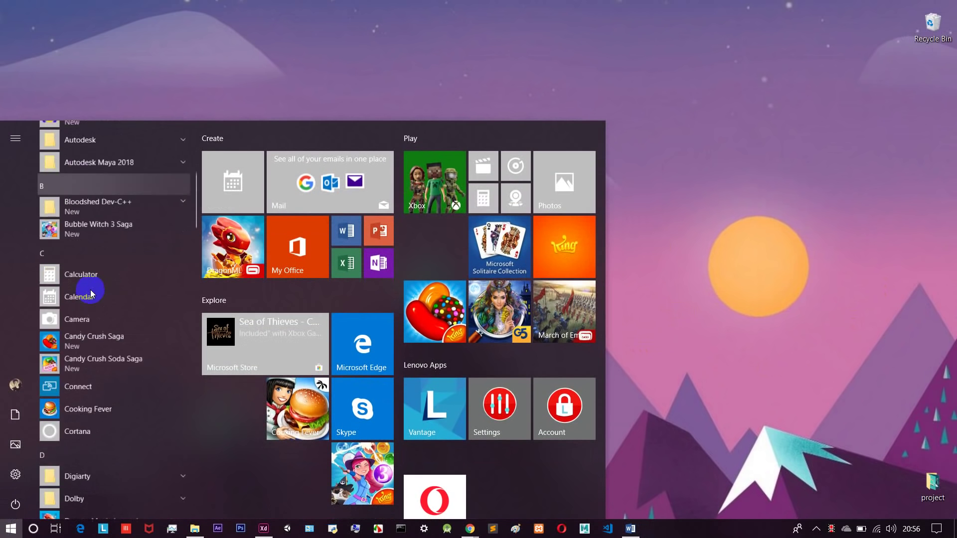
pyautogui.scroll(-8, 95, 279)
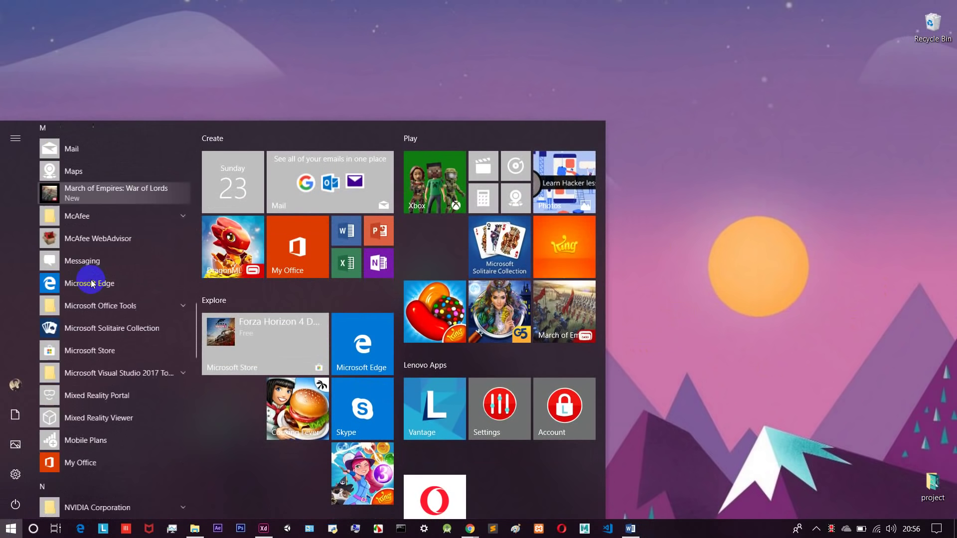
pyautogui.scroll(5, 88, 359)
pyautogui.scroll(10, 90, 359)
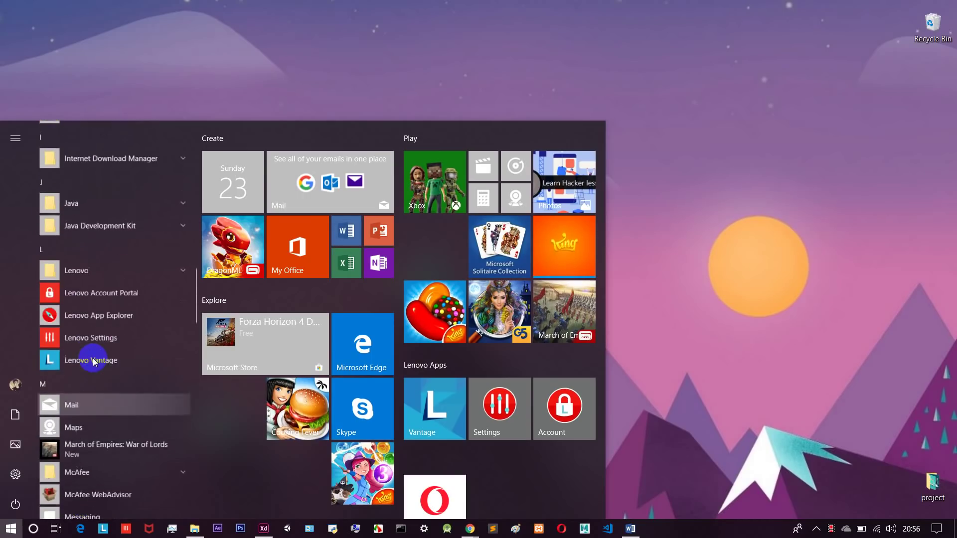
pyautogui.scroll(4, 97, 345)
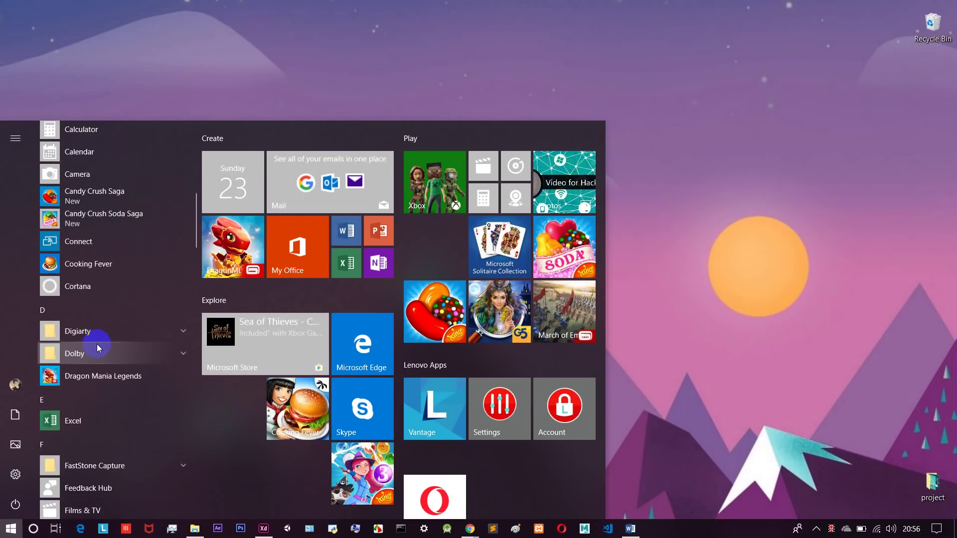
pyautogui.scroll(-9, 97, 345)
pyautogui.scroll(-10, 96, 344)
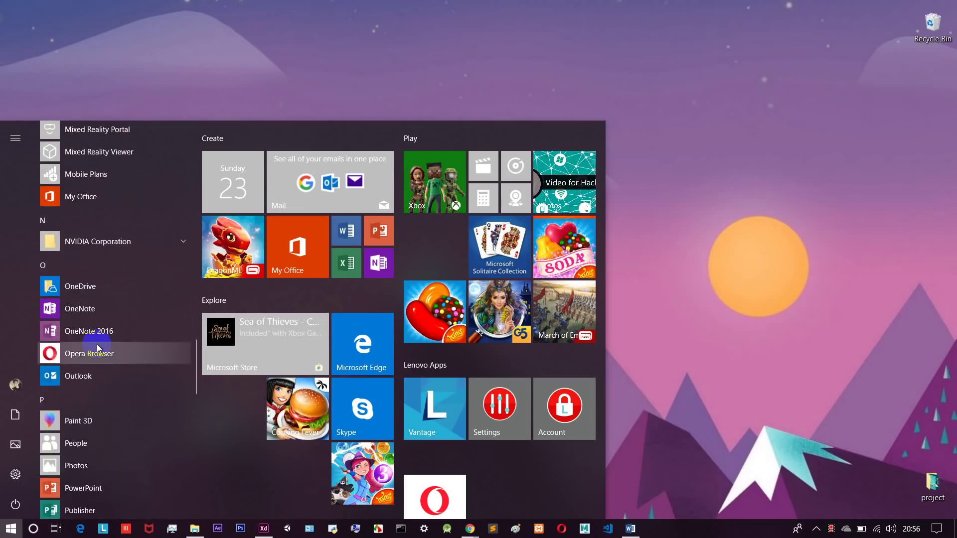
pyautogui.scroll(-10, 97, 344)
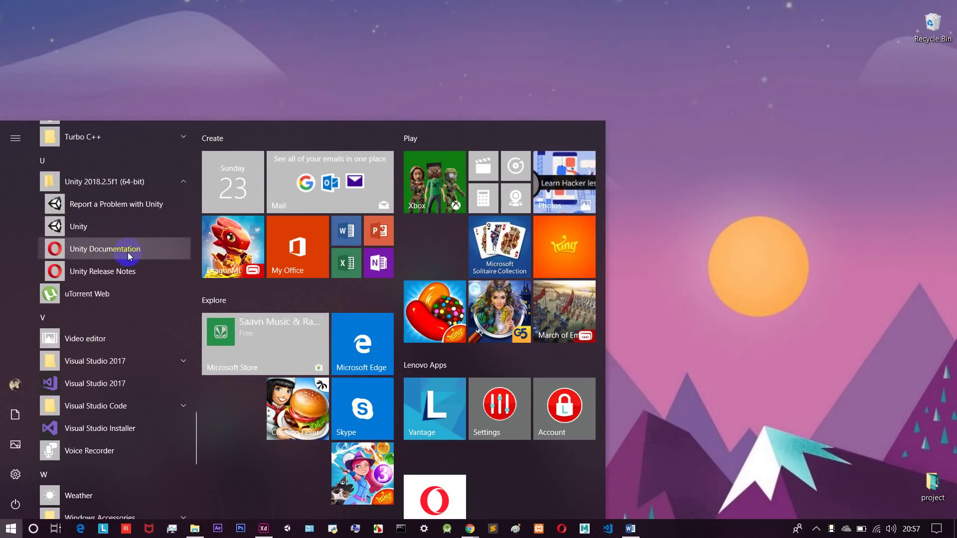
# Launch Unity 2018.2.5f1 from the Start menu and reposition its Projects window.
pyautogui.click(107, 231)
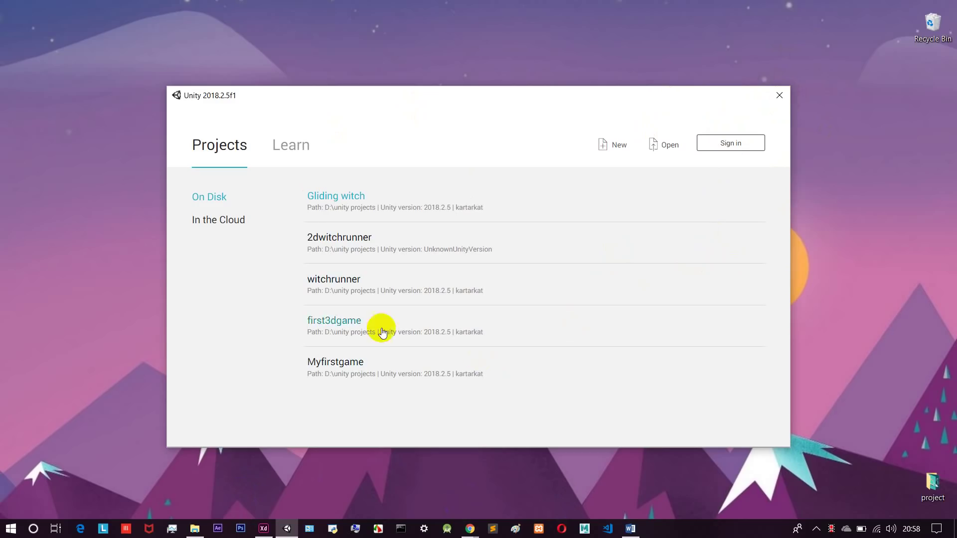
pyautogui.moveTo(129, 26); pyautogui.dragTo(57, 150)
pyautogui.moveTo(119, 72)
pyautogui.mouseDown()
pyautogui.moveTo(112, 199)
pyautogui.moveTo(52, 424)
pyautogui.moveTo(35, 440)
pyautogui.mouseUp()
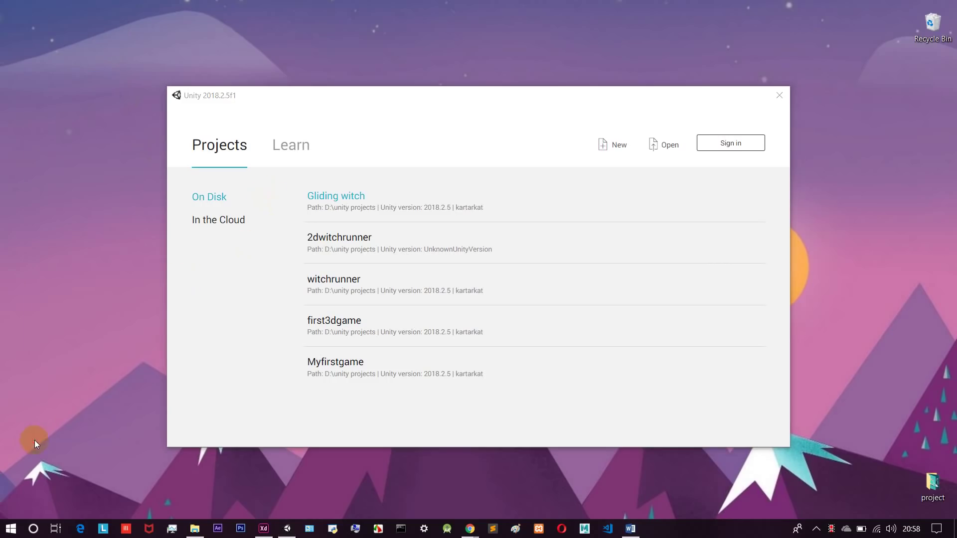
pyautogui.moveTo(150, 446); pyautogui.dragTo(63, 92)
pyautogui.moveTo(397, 98); pyautogui.dragTo(386, 98)
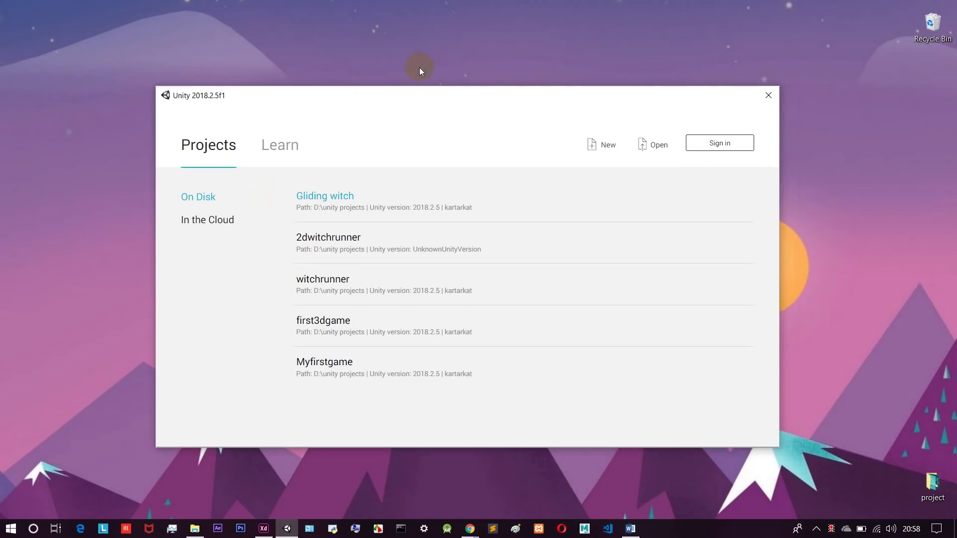
pyautogui.moveTo(444, 98); pyautogui.dragTo(460, 102)
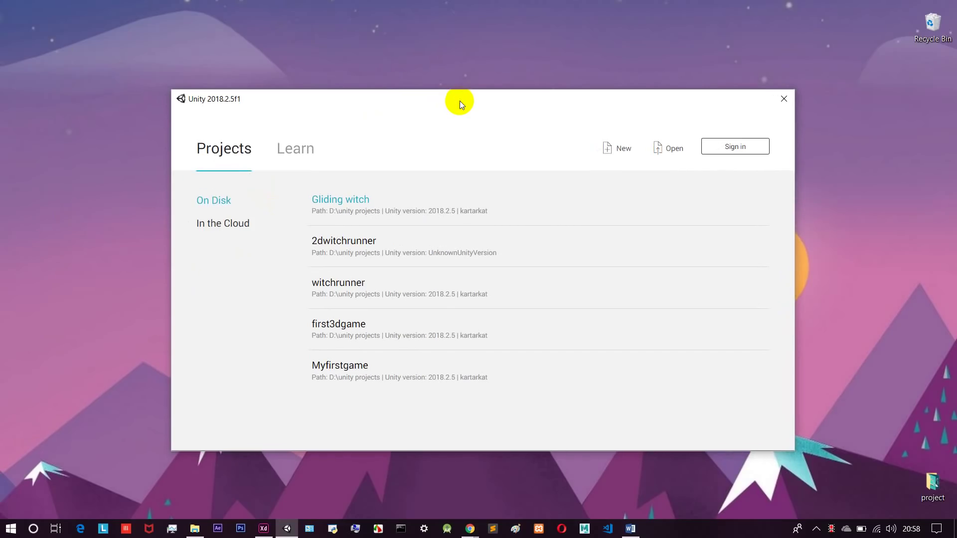